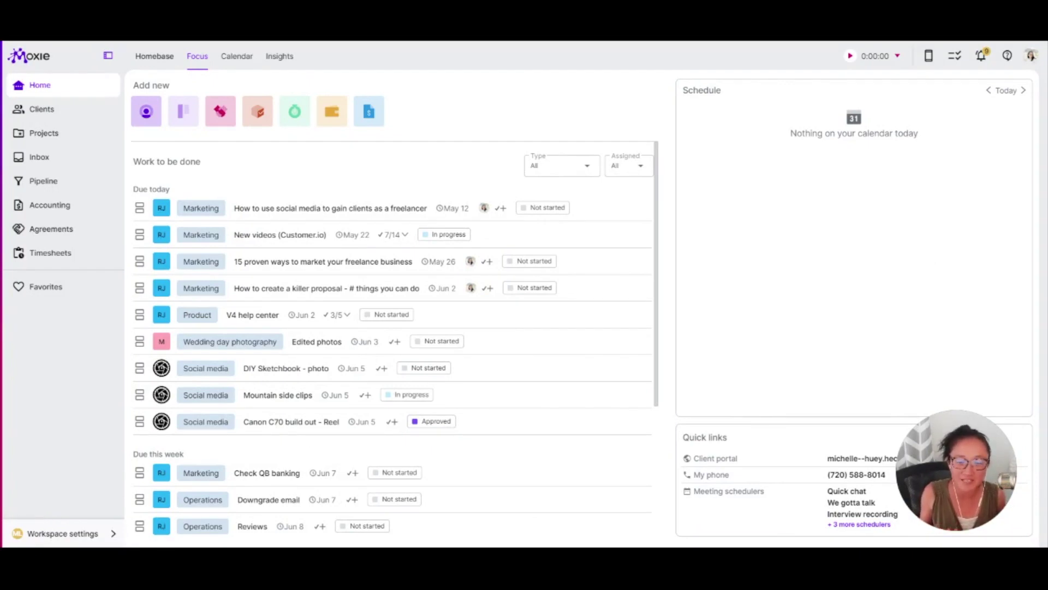
# Step: Open the pipeline stage settings and move the Review stage directly below Final proposal
pyautogui.click(43, 181)
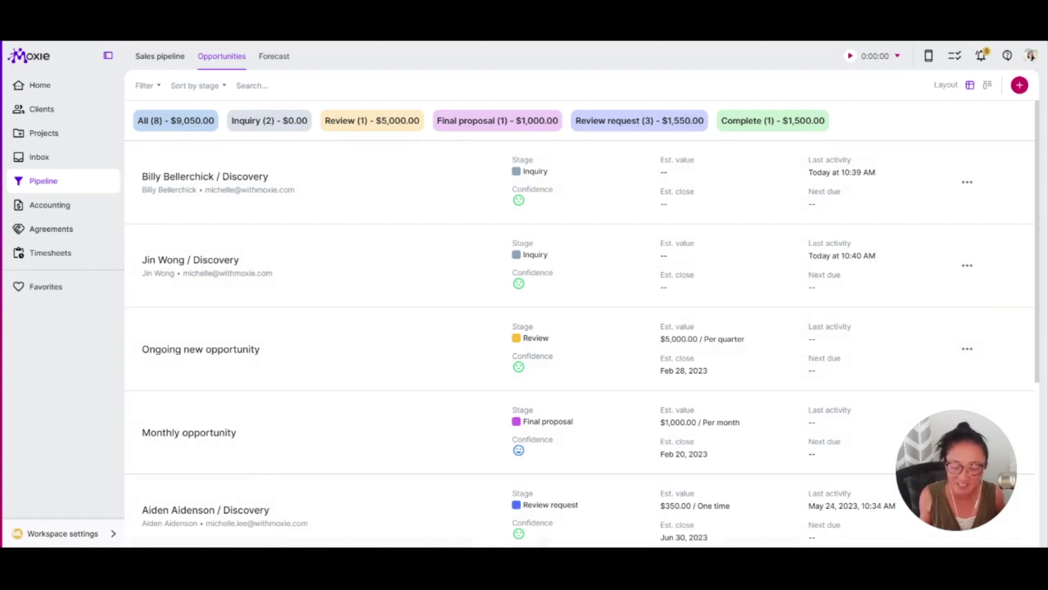
pyautogui.click(63, 533)
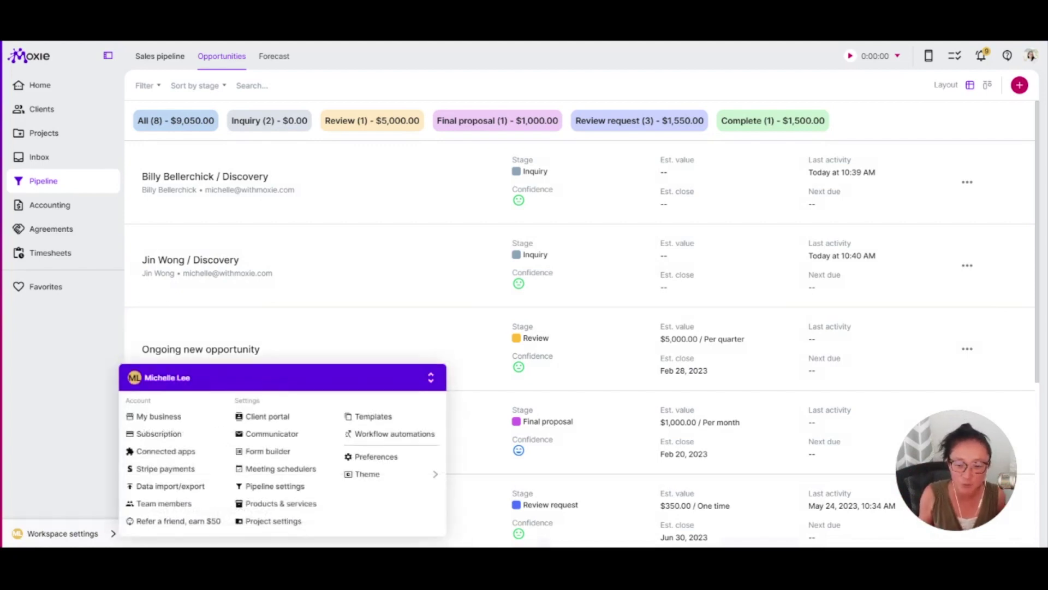
pyautogui.click(276, 485)
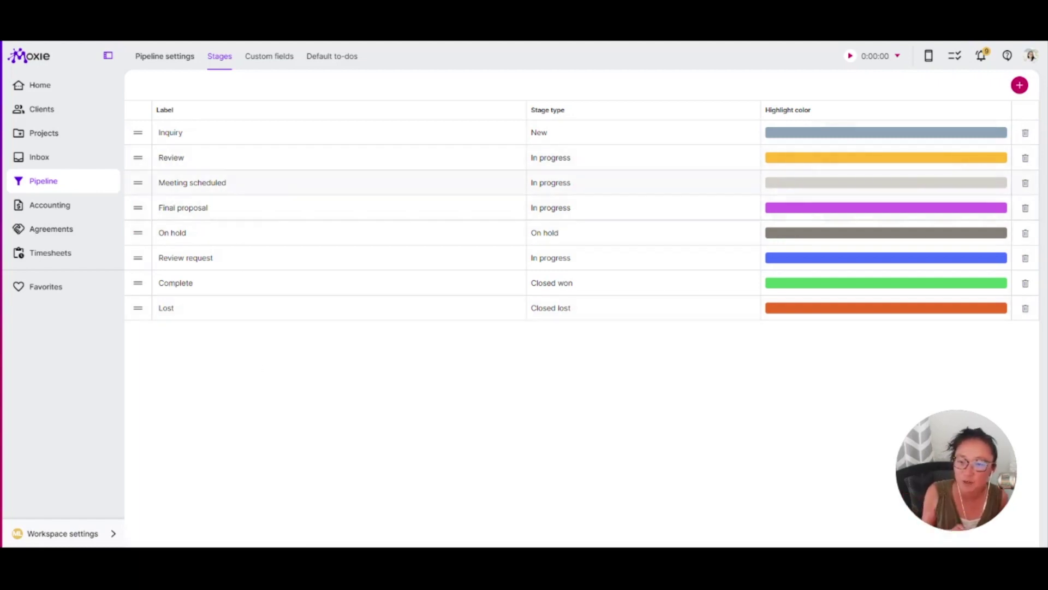
pyautogui.moveTo(133, 206); pyautogui.dragTo(136, 204)
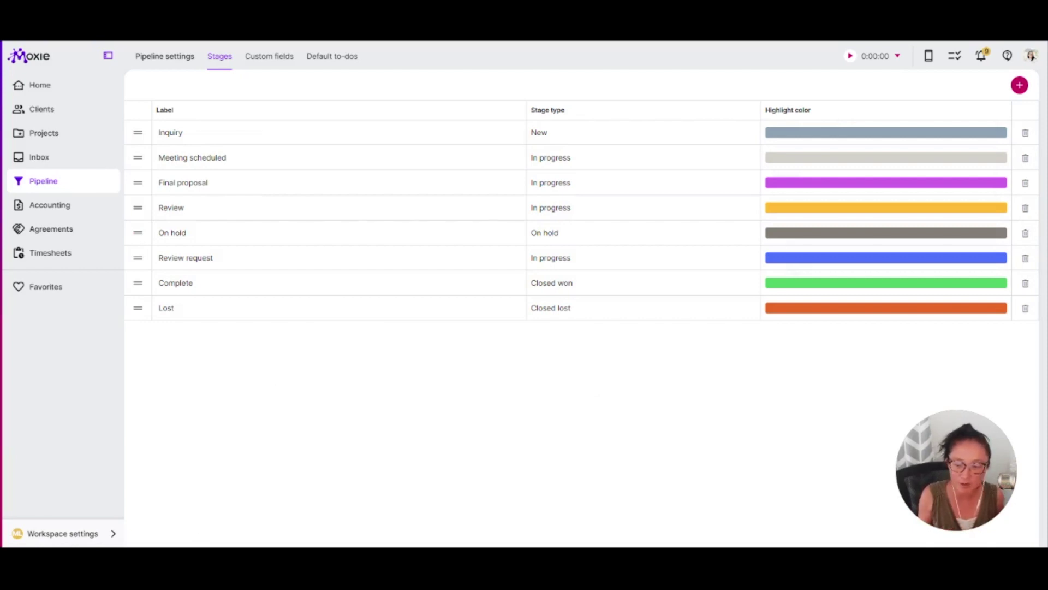
# Step: Open the Discovery form in the form builder and inspect its introductory text and two-column name container
pyautogui.click(63, 533)
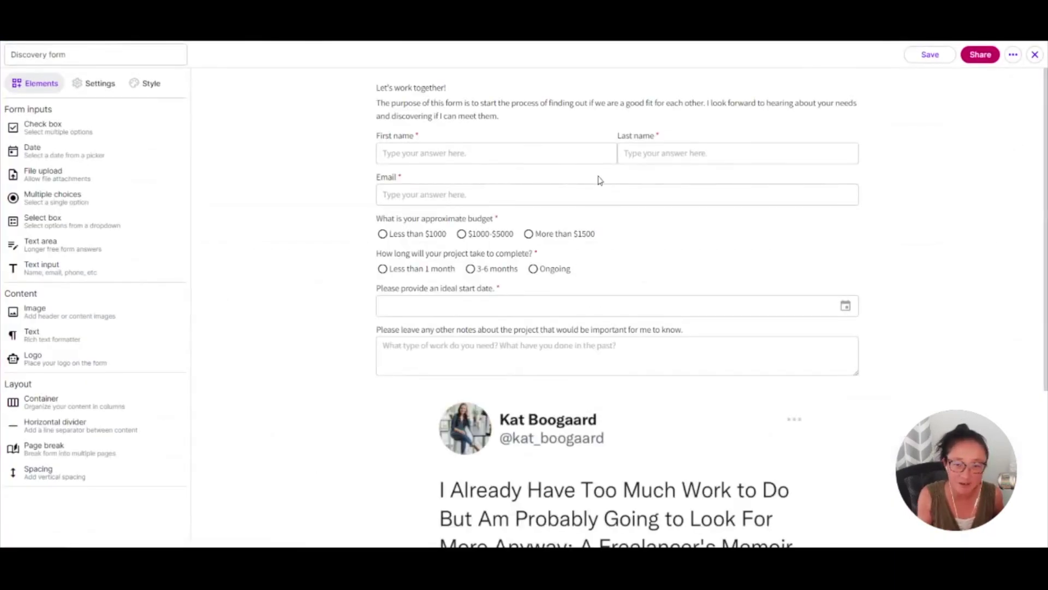
pyautogui.click(467, 102)
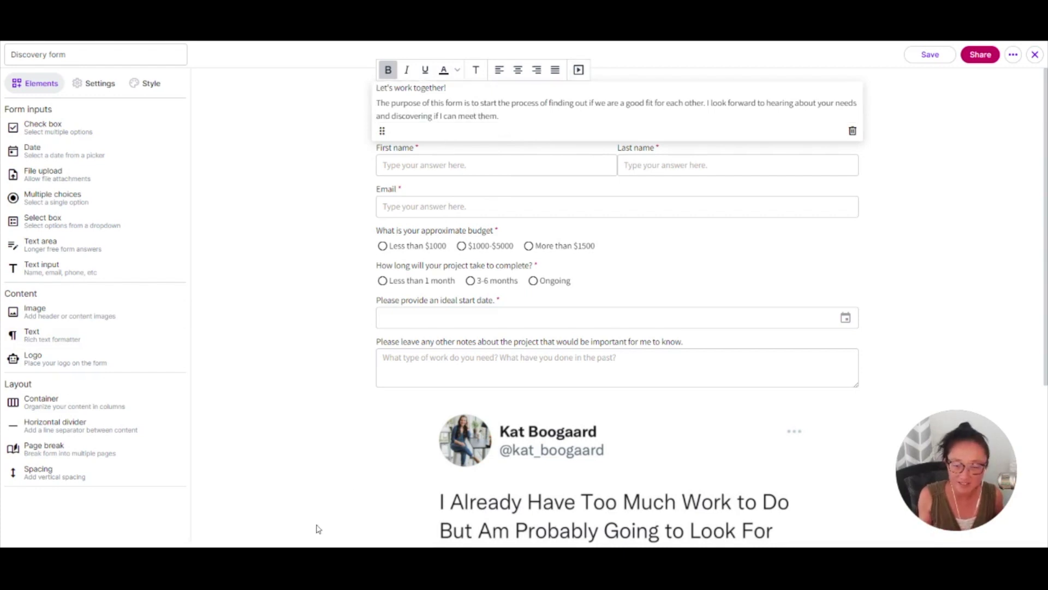
pyautogui.click(523, 190)
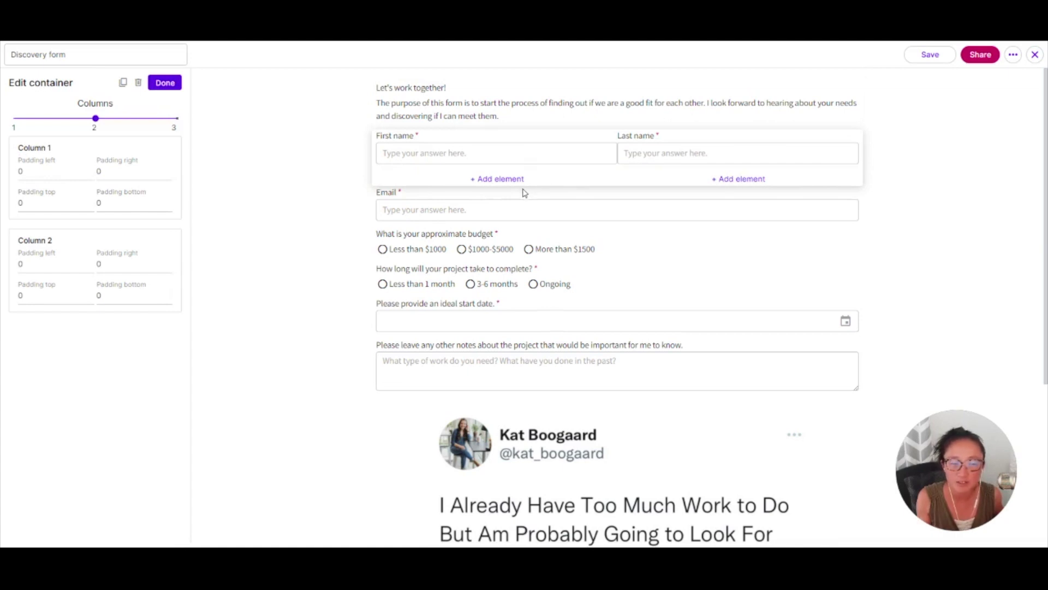
pyautogui.click(165, 83)
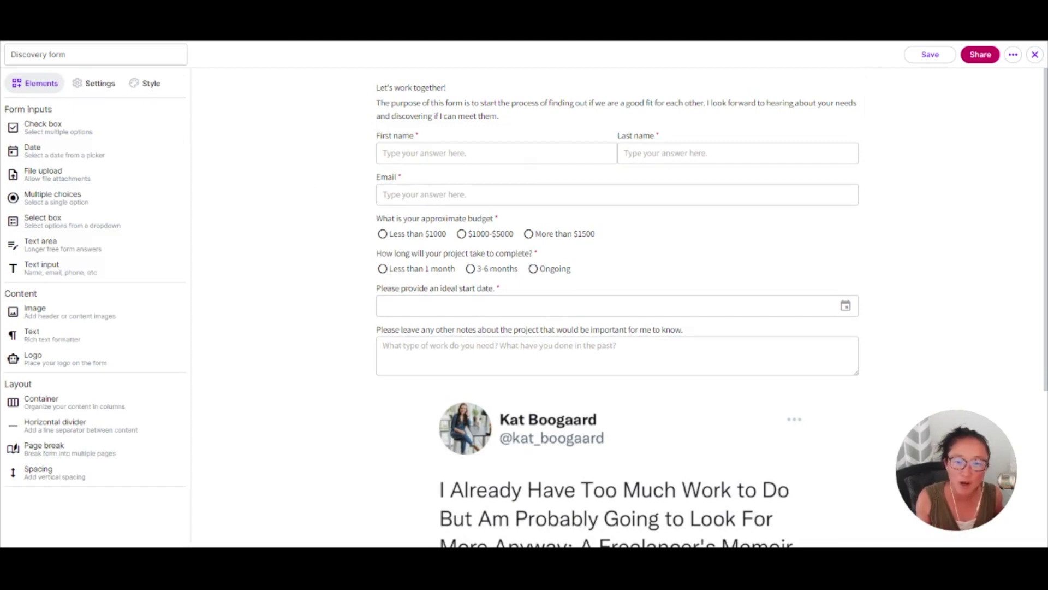
# Step: Examine the First name field's settings and its available mapping options
pyautogui.click(412, 181)
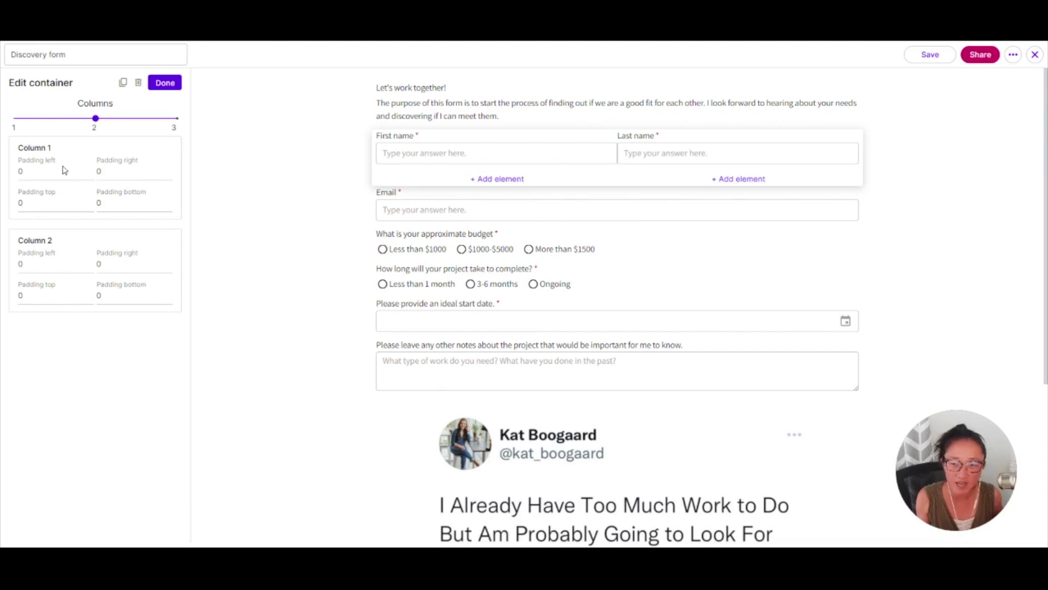
pyautogui.click(406, 182)
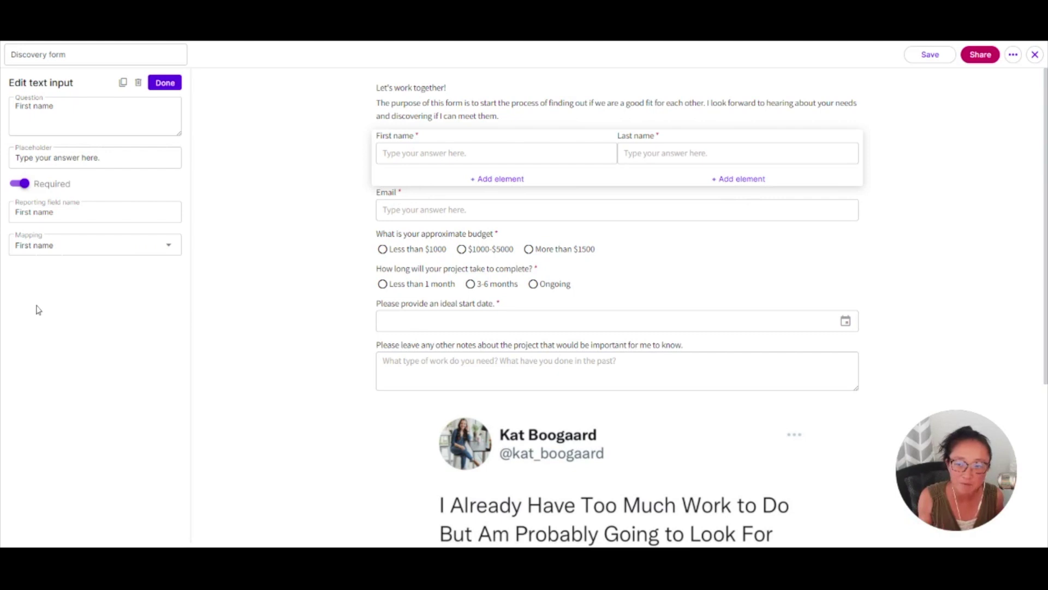
pyautogui.click(49, 246)
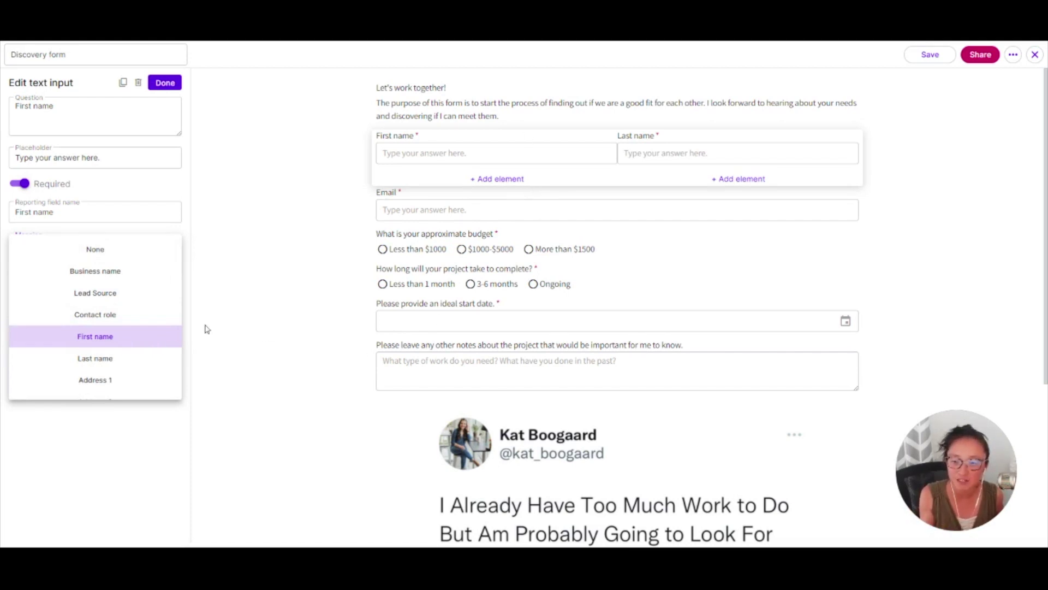
pyautogui.click(131, 507)
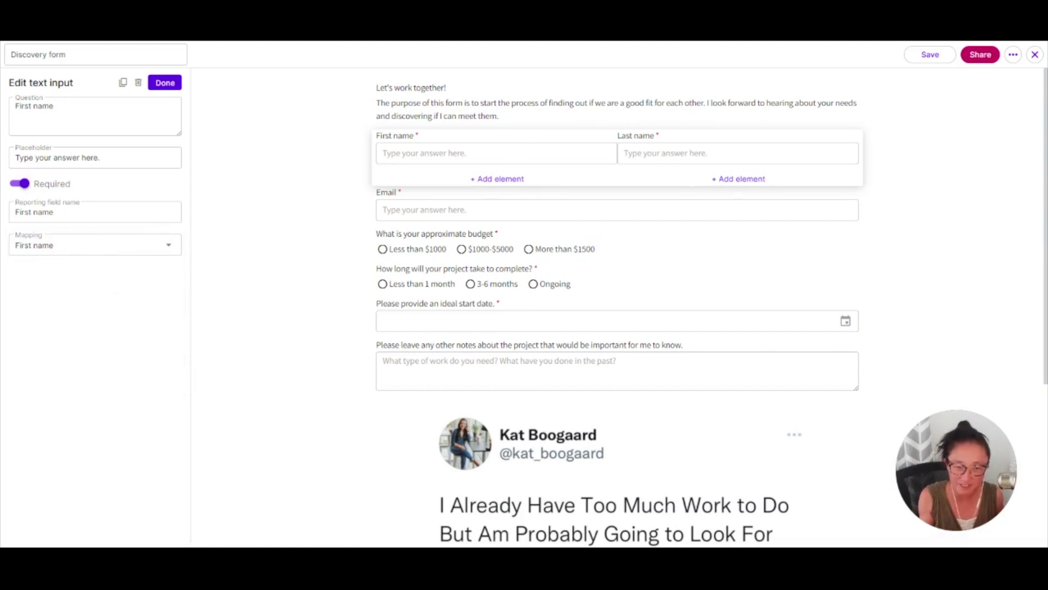
# Step: Check the mapping settings of the Last name and Email fields, including the full list of mapping options for Email
pyautogui.click(665, 153)
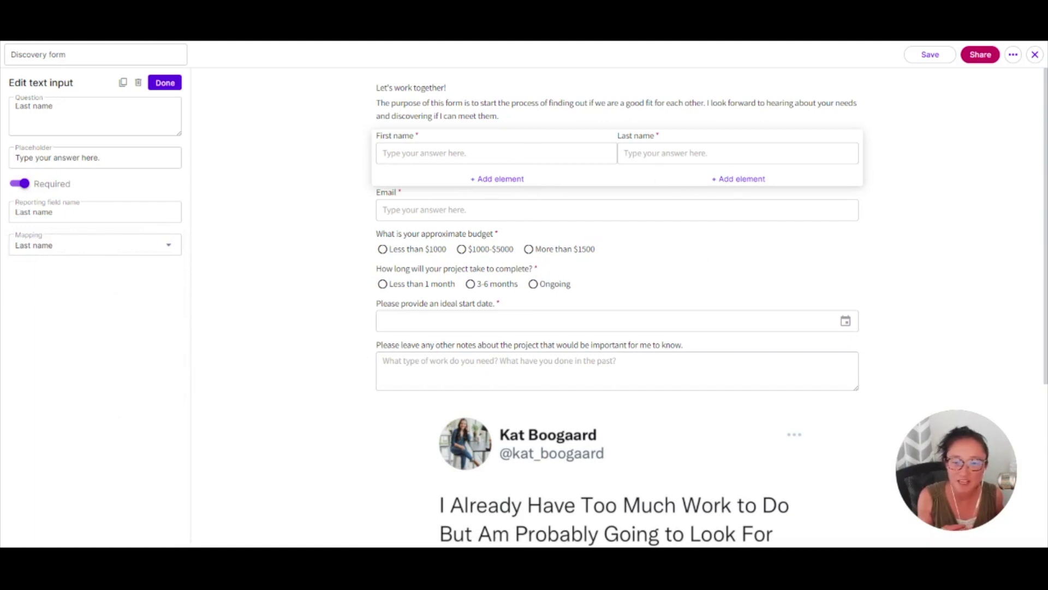
pyautogui.click(405, 210)
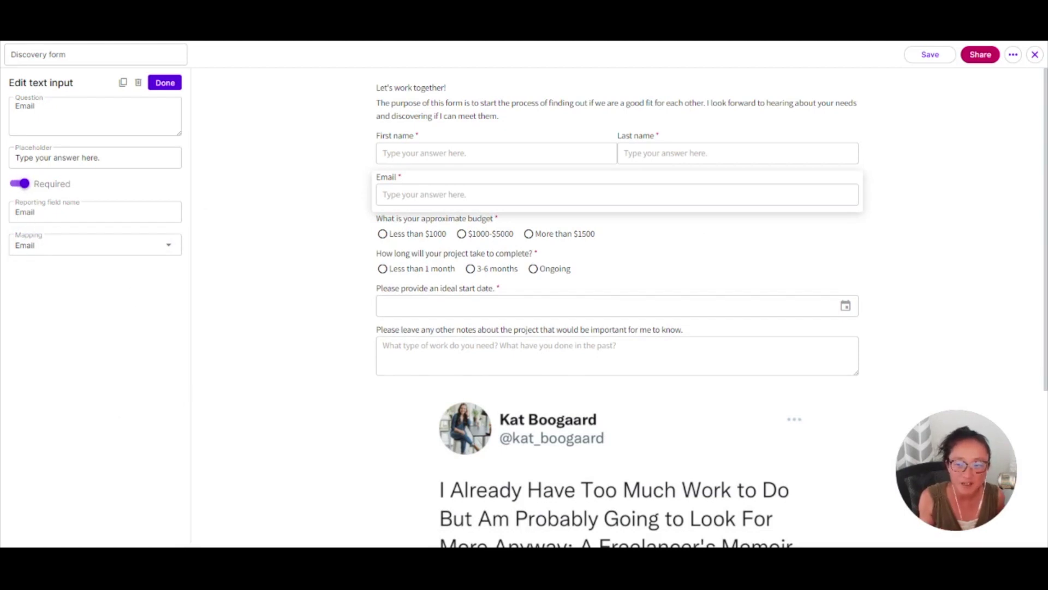
pyautogui.click(63, 245)
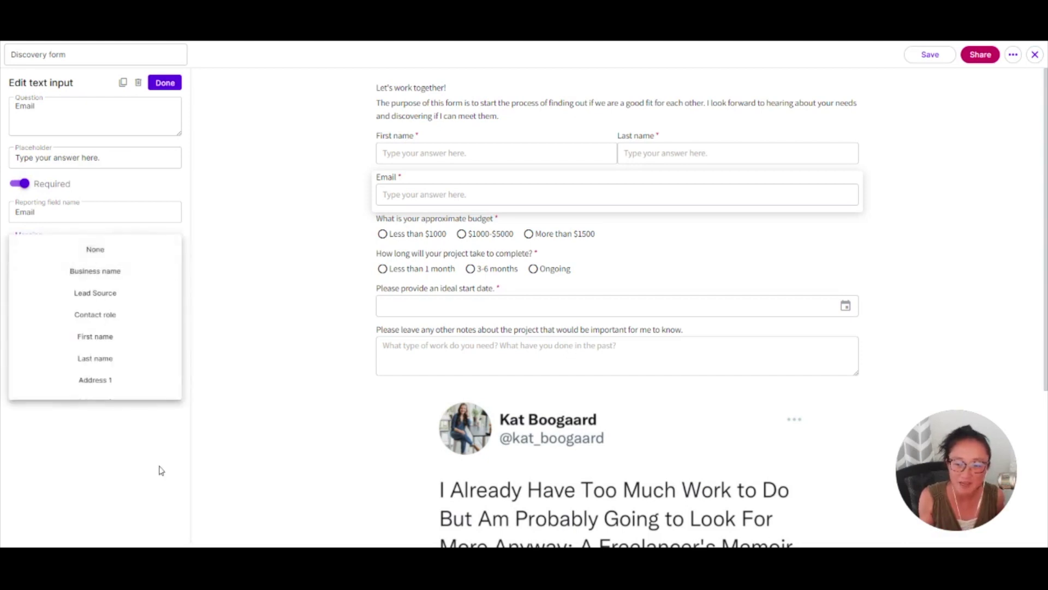
pyautogui.scroll(-3, 124, 393)
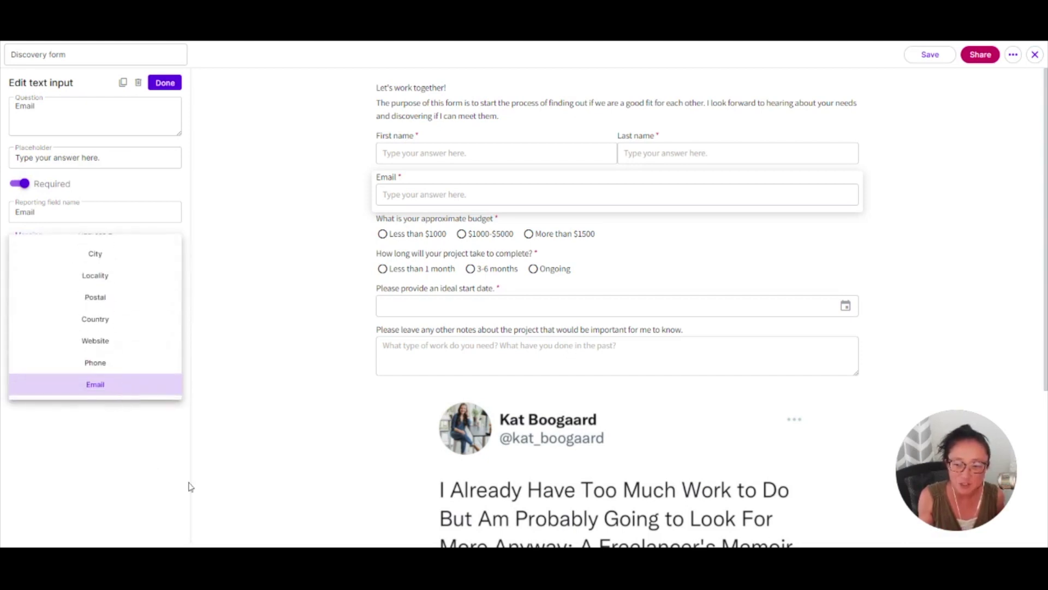
pyautogui.click(306, 426)
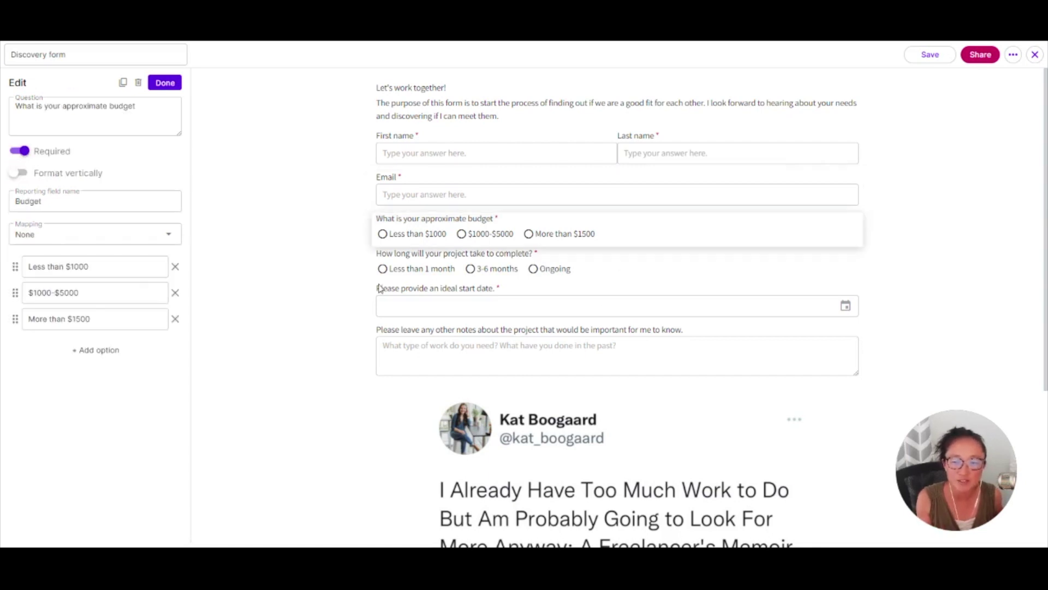
# Step: Inspect the settings of the approximate budget and project length multiple-choice questions, then return to the form elements
pyautogui.click(165, 83)
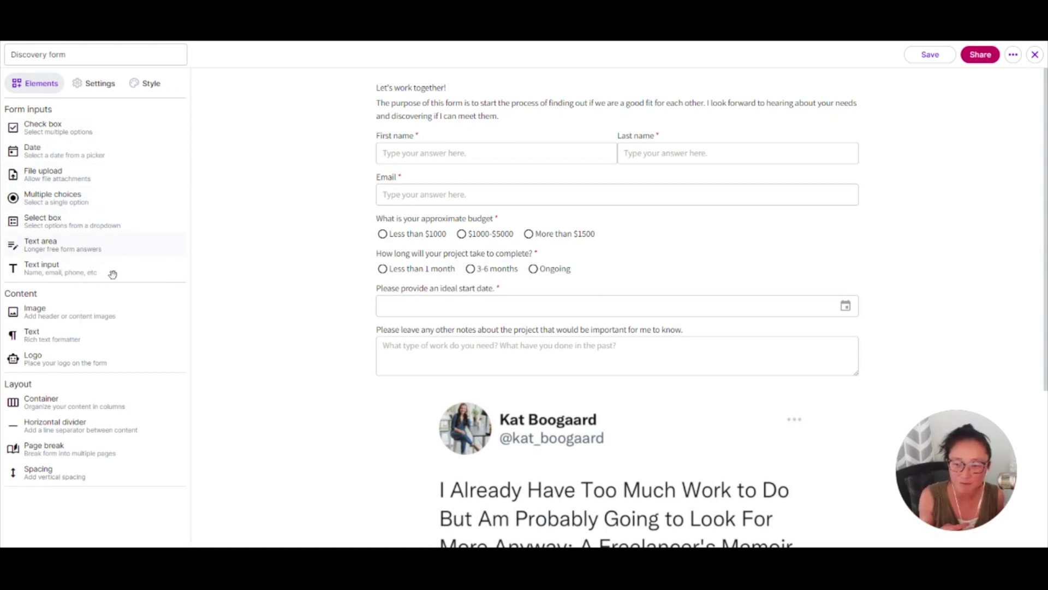
pyautogui.click(617, 243)
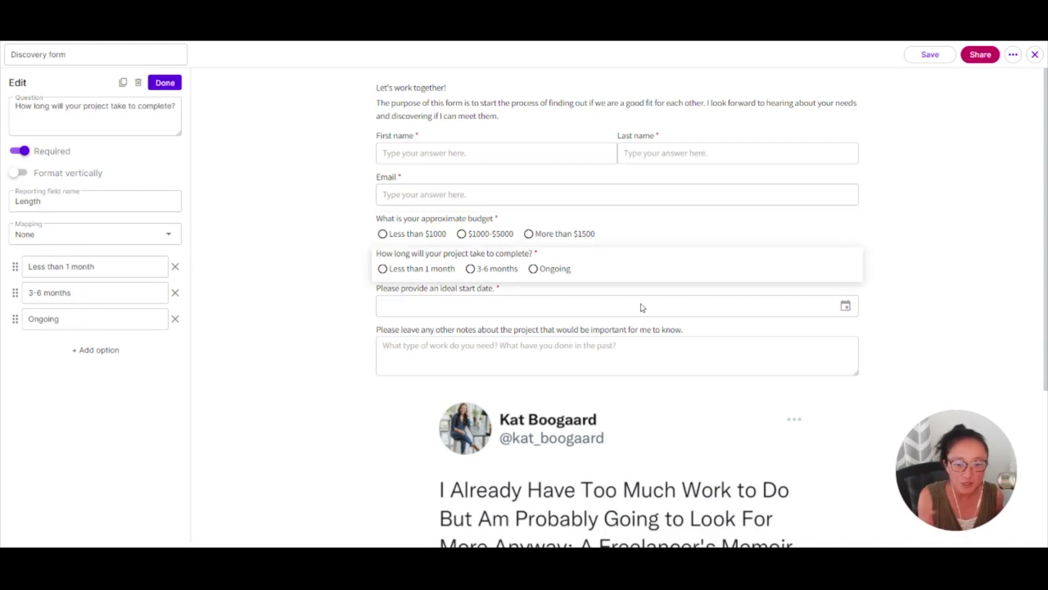
pyautogui.click(160, 82)
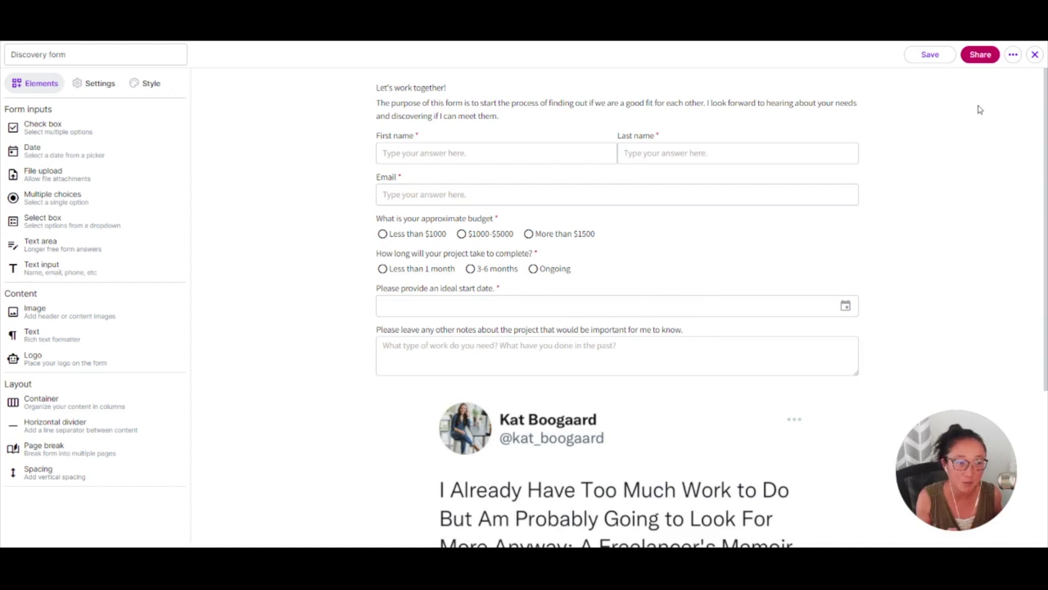
# Step: View the available methods for sharing the Discovery form, then look over the form's content
pyautogui.click(981, 55)
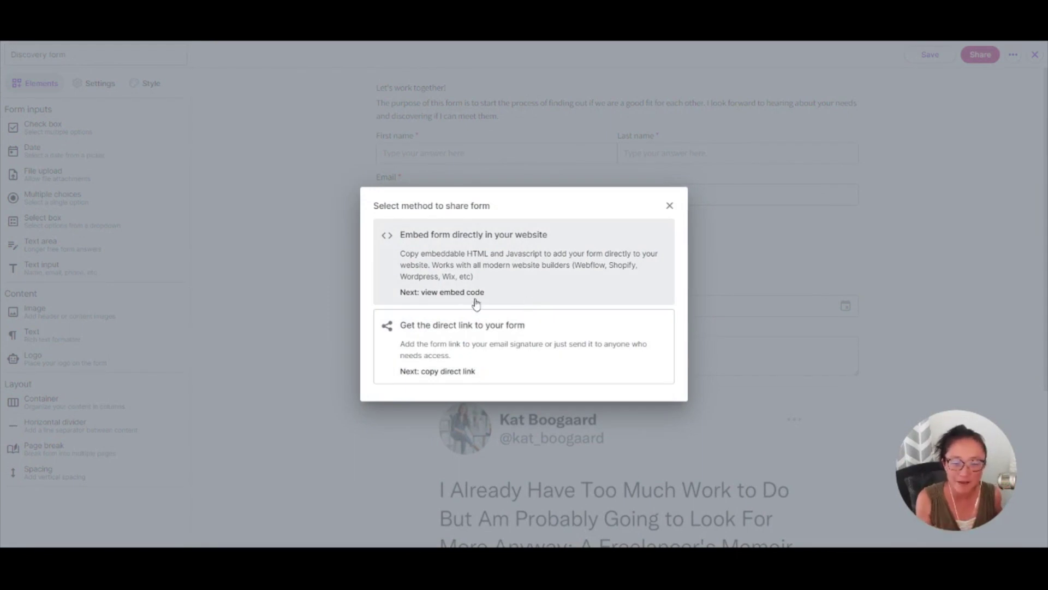
pyautogui.click(669, 206)
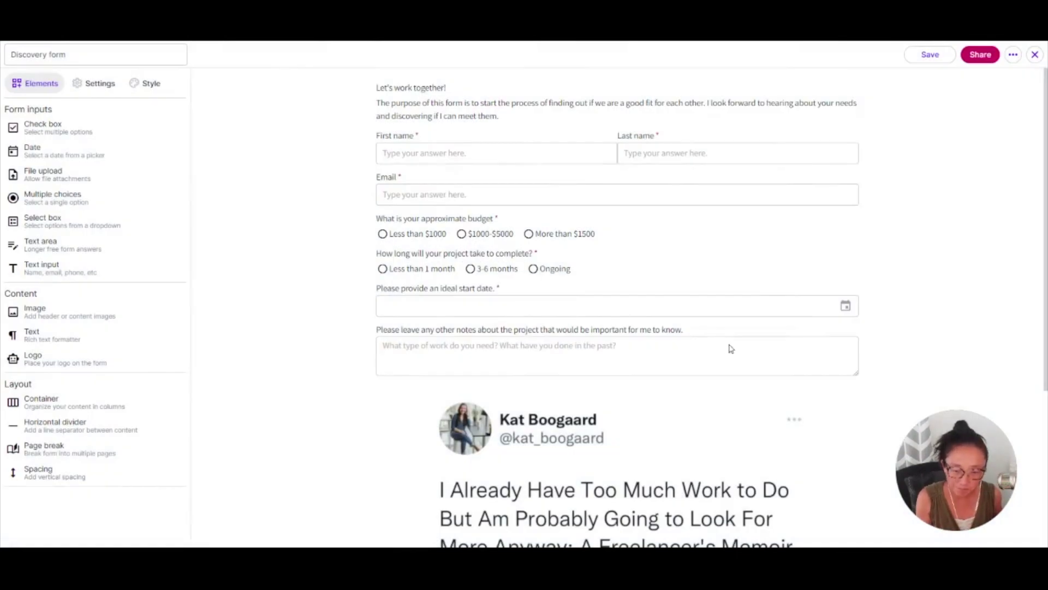
pyautogui.scroll(-4, 710, 404)
pyautogui.scroll(4, 816, 430)
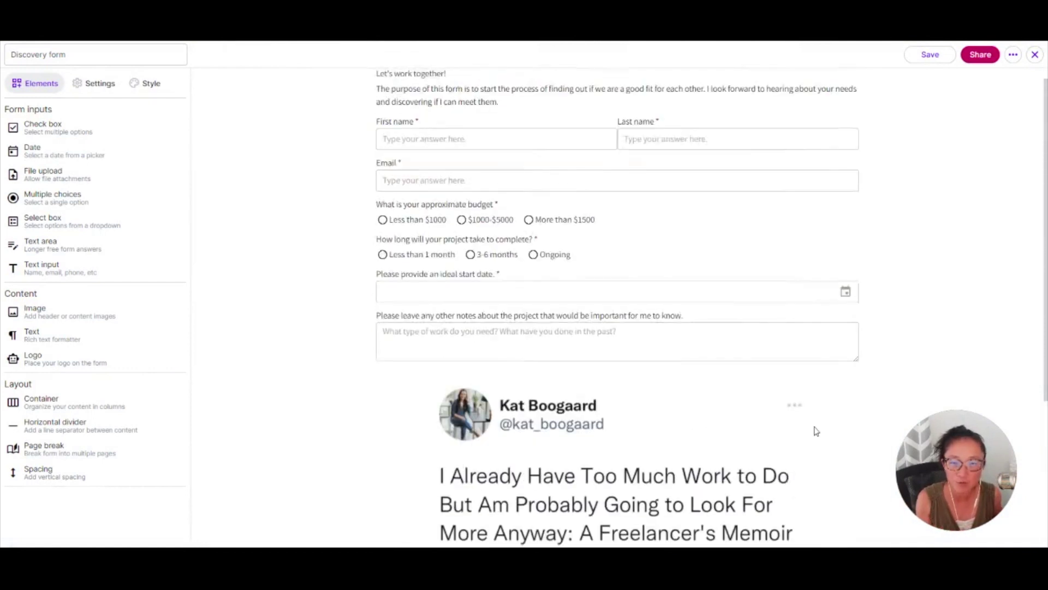
# Step: Open the Discovery form's settings and view the available confirmation email templates without choosing one
pyautogui.click(93, 83)
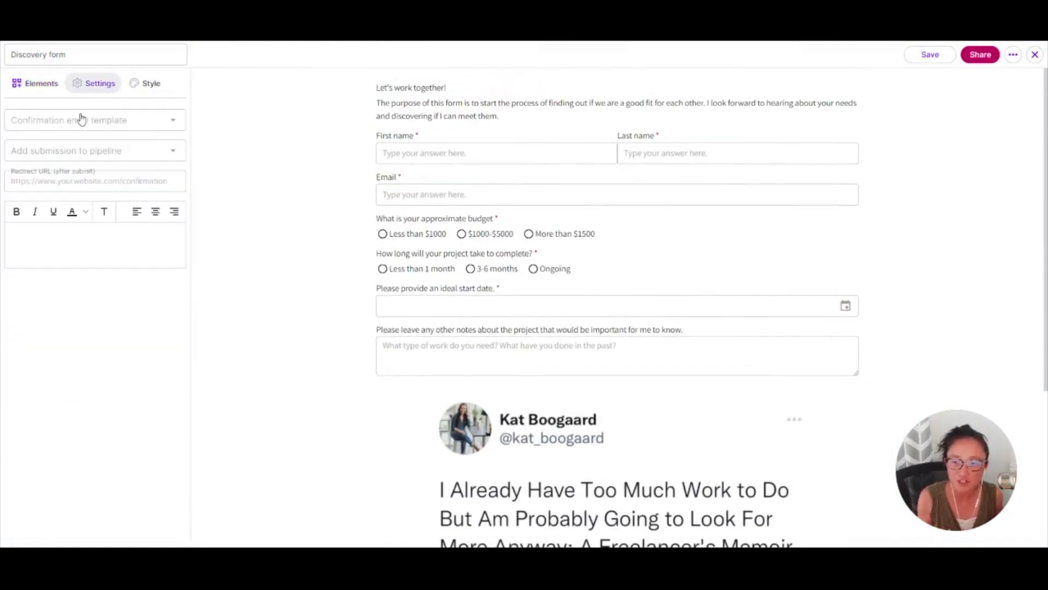
pyautogui.click(173, 119)
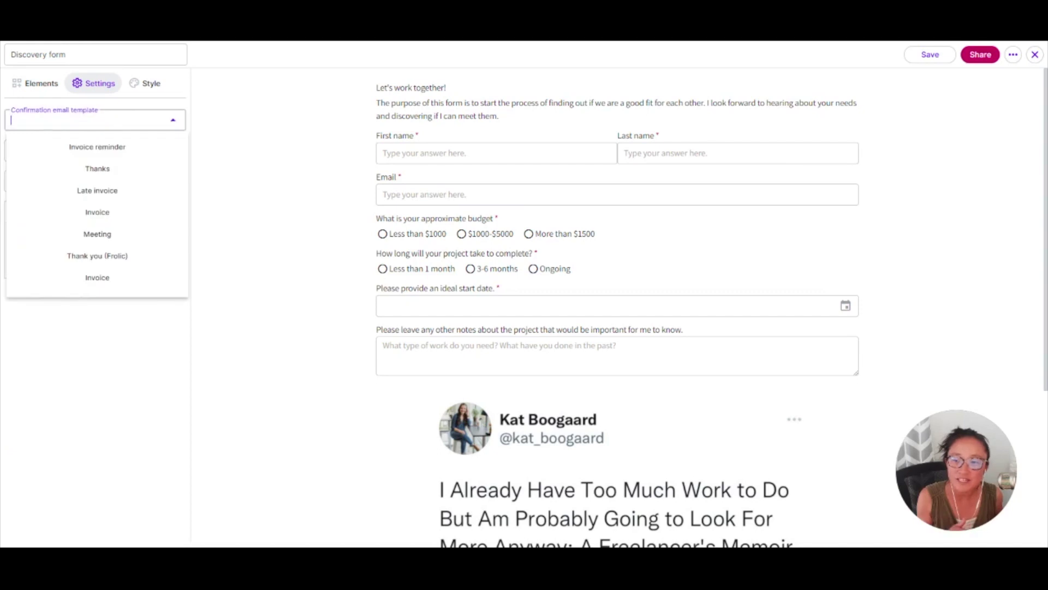
pyautogui.click(205, 174)
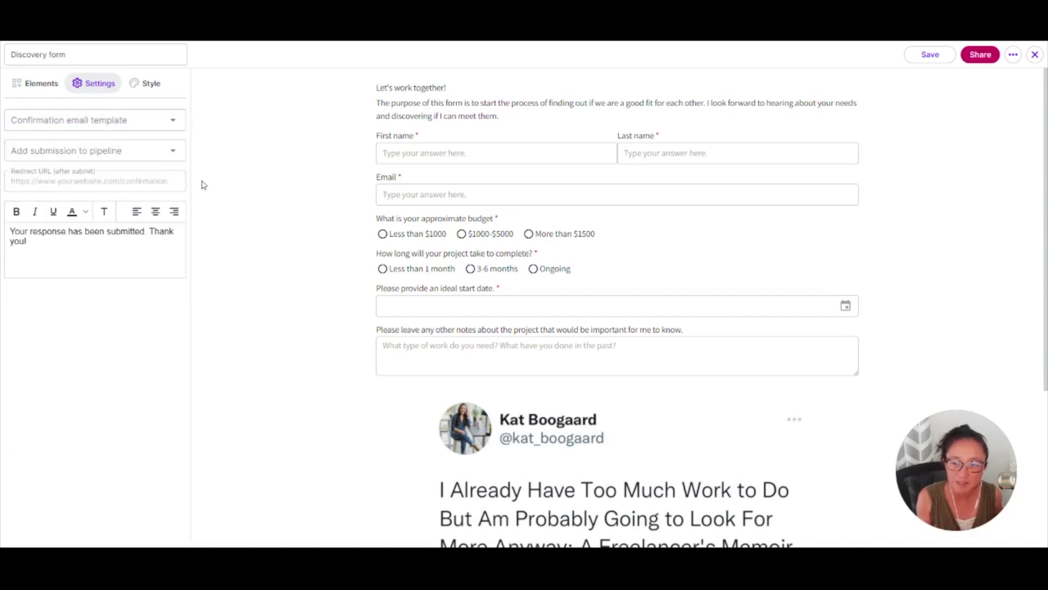
# Step: Set the form's submissions to be added to the pipeline at the Inquiry stage and close the form
pyautogui.click(95, 150)
pyautogui.press('Down')
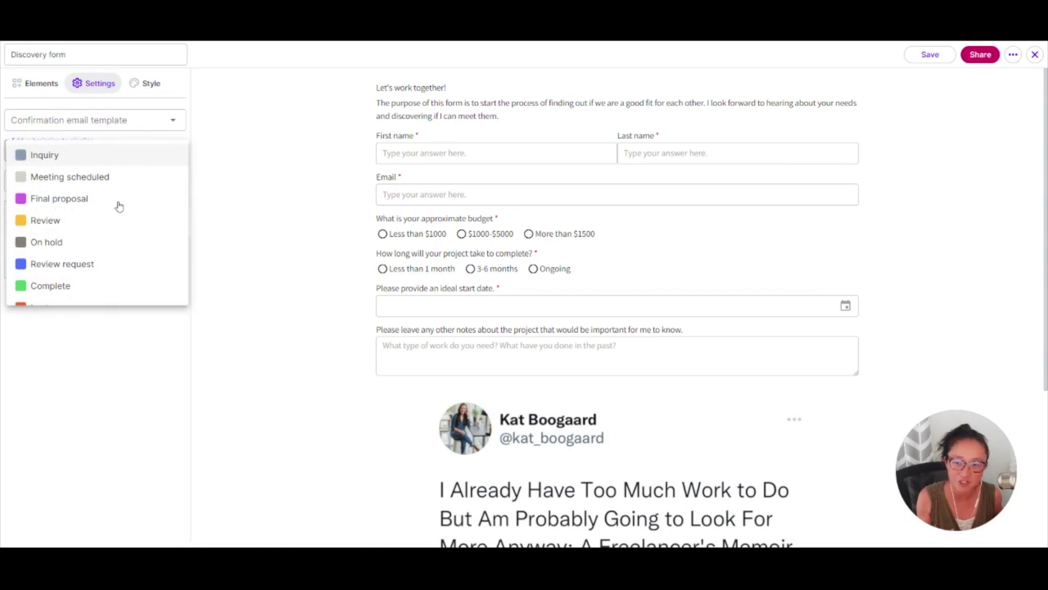
pyautogui.scroll(-1, 97, 310)
pyautogui.scroll(1, 100, 326)
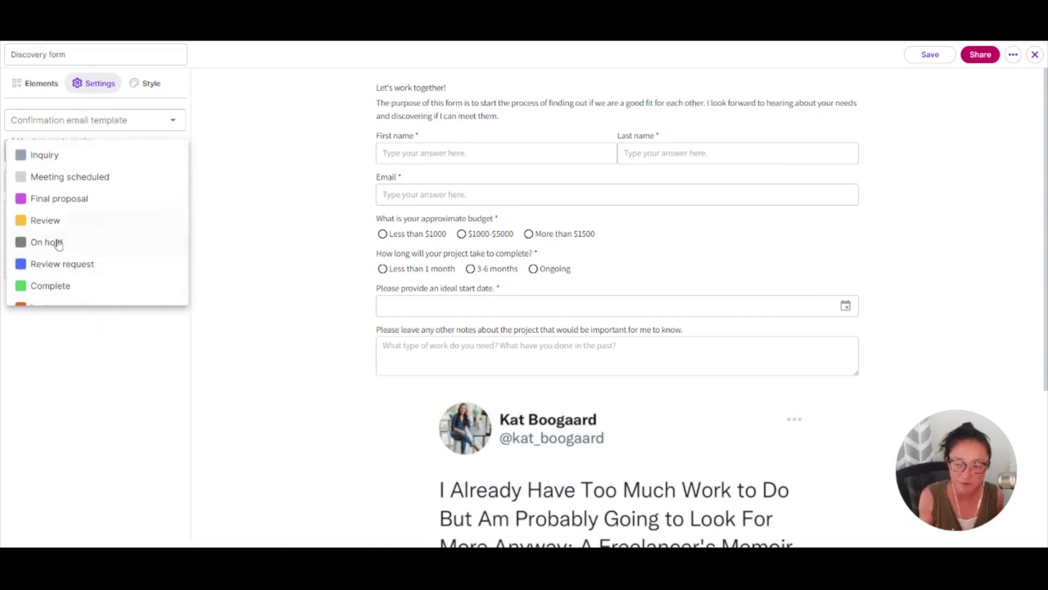
pyautogui.click(84, 154)
pyautogui.press('Return')
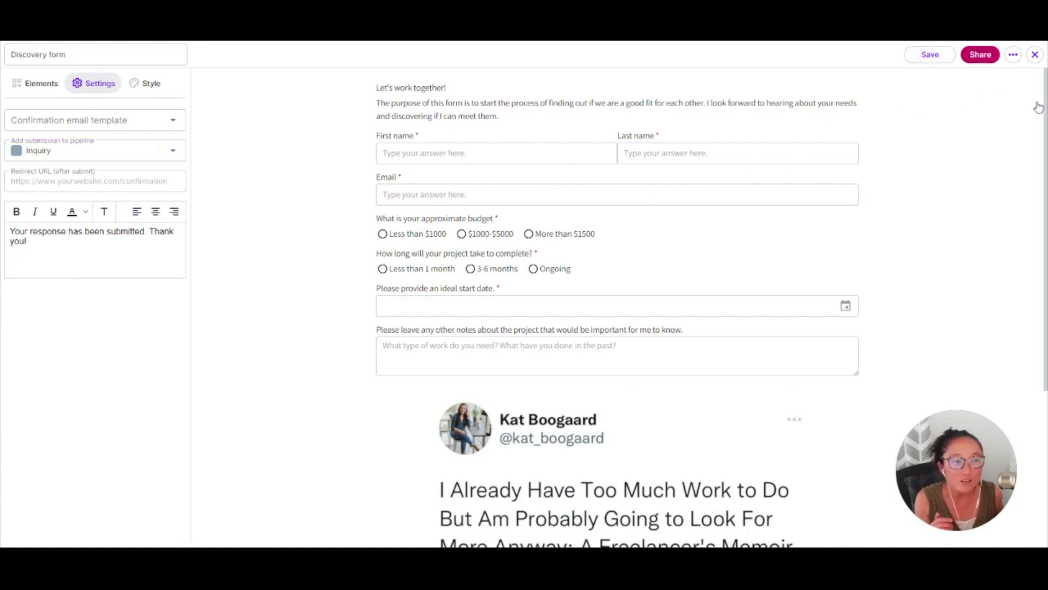
pyautogui.click(1034, 55)
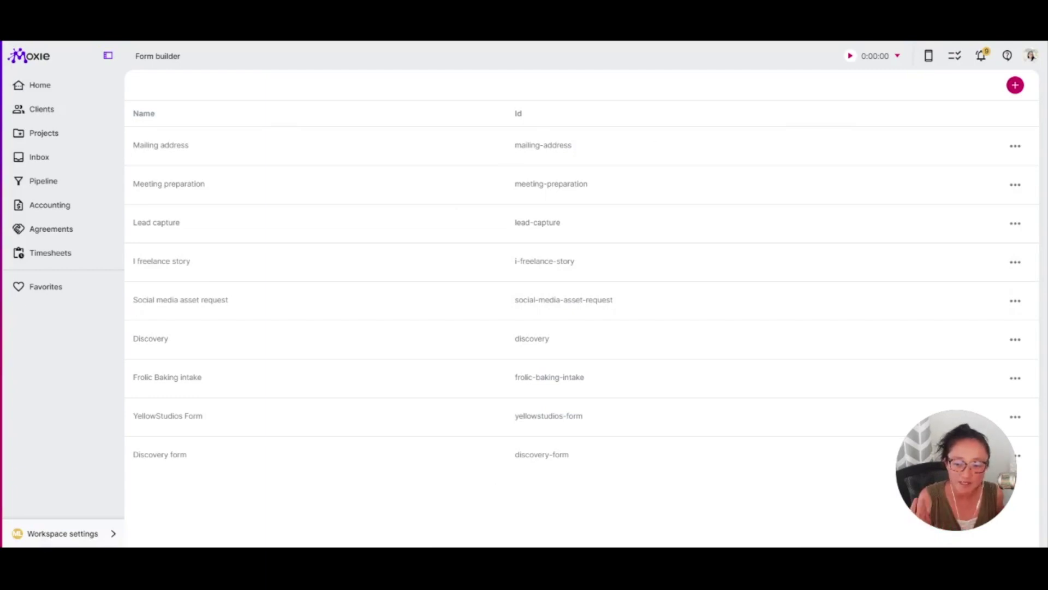
# Step: Open the workspace's email templates and examine the No thanks template, then close it
pyautogui.click(62, 534)
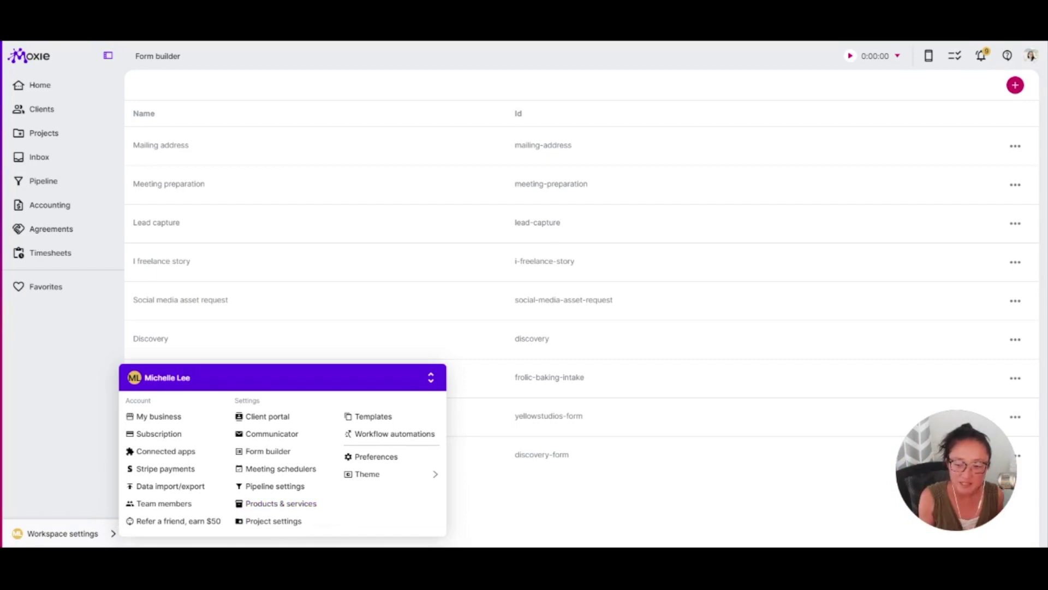
pyautogui.click(374, 416)
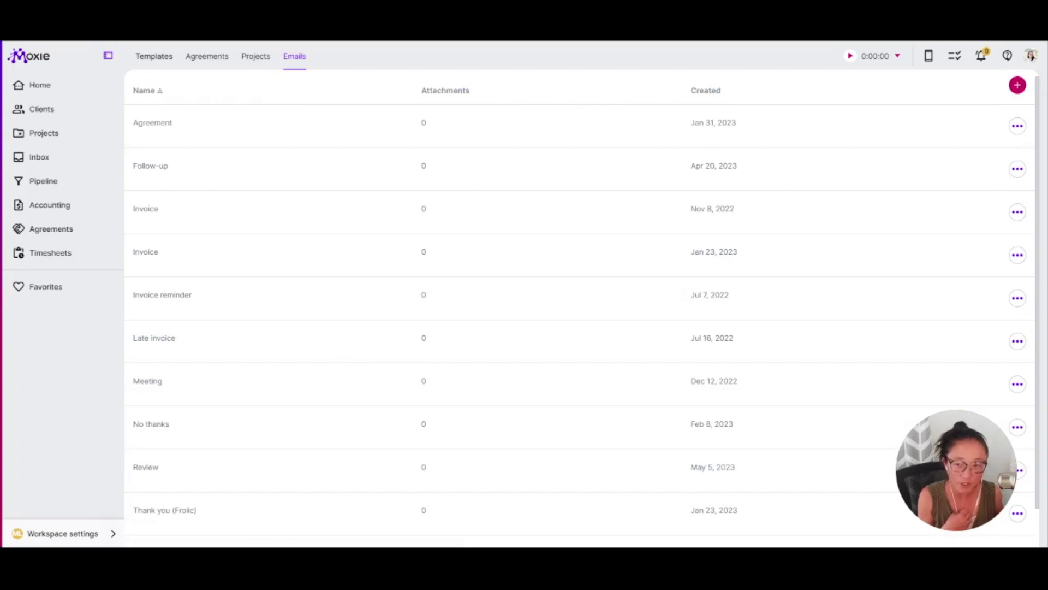
pyautogui.scroll(-1, 583, 430)
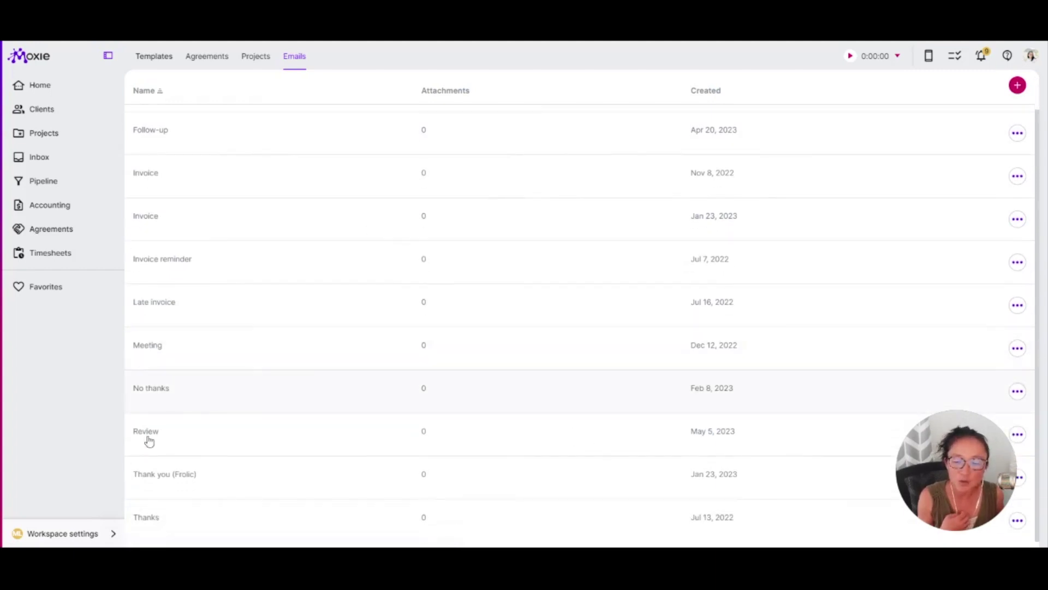
pyautogui.click(146, 435)
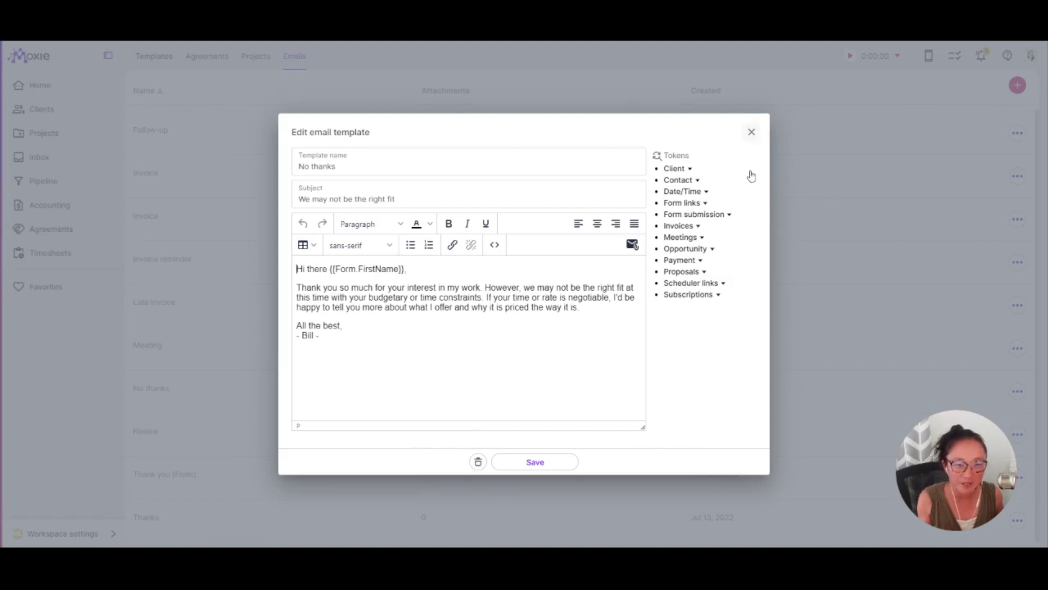
pyautogui.press('Escape')
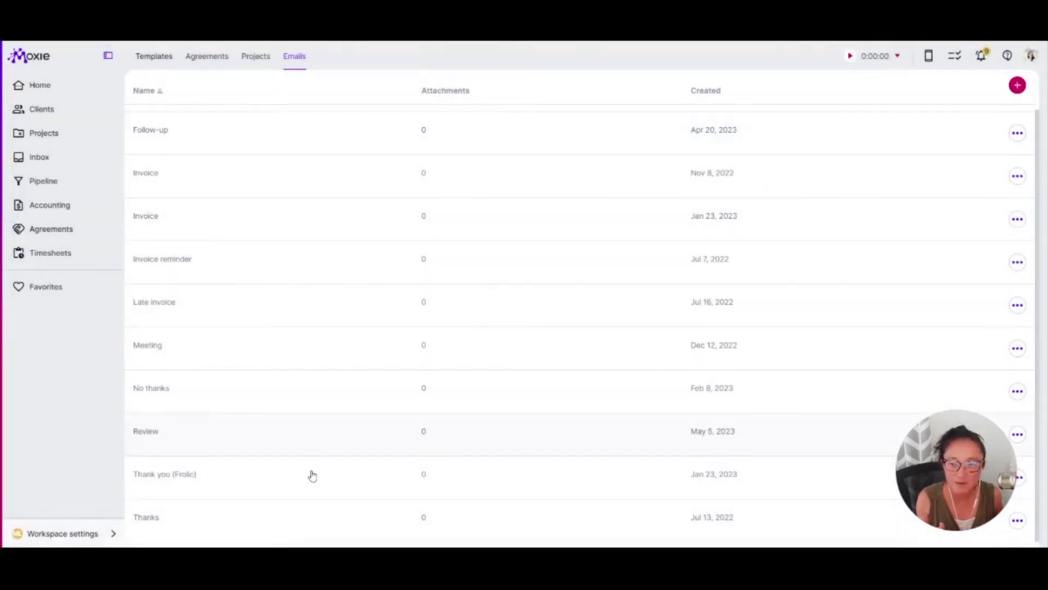
# Step: Open the Meeting email template, insert the Meeting name token after the signature, and remove it again
pyautogui.click(216, 375)
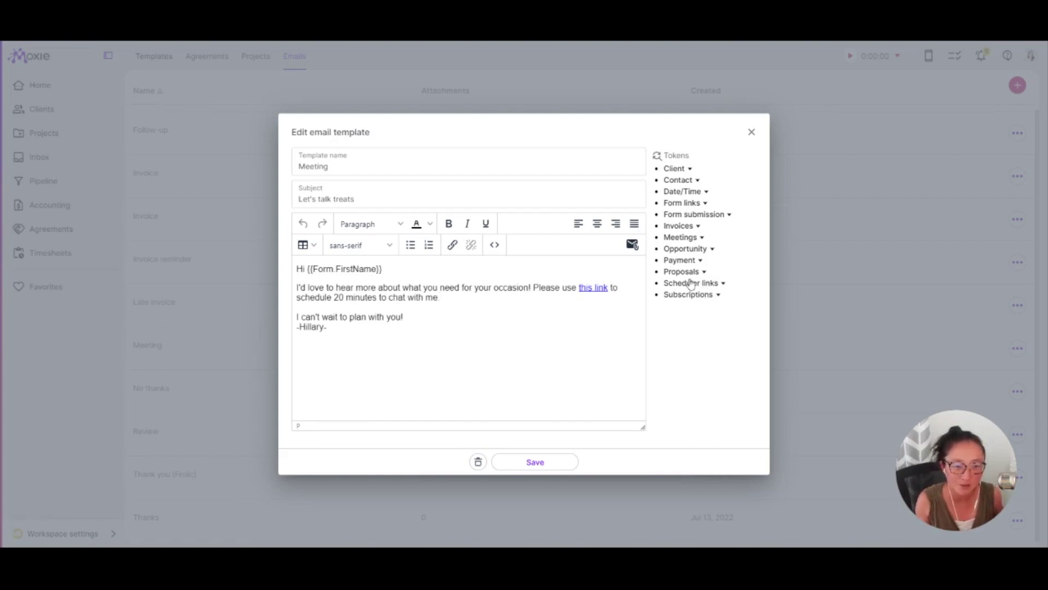
pyautogui.click(683, 237)
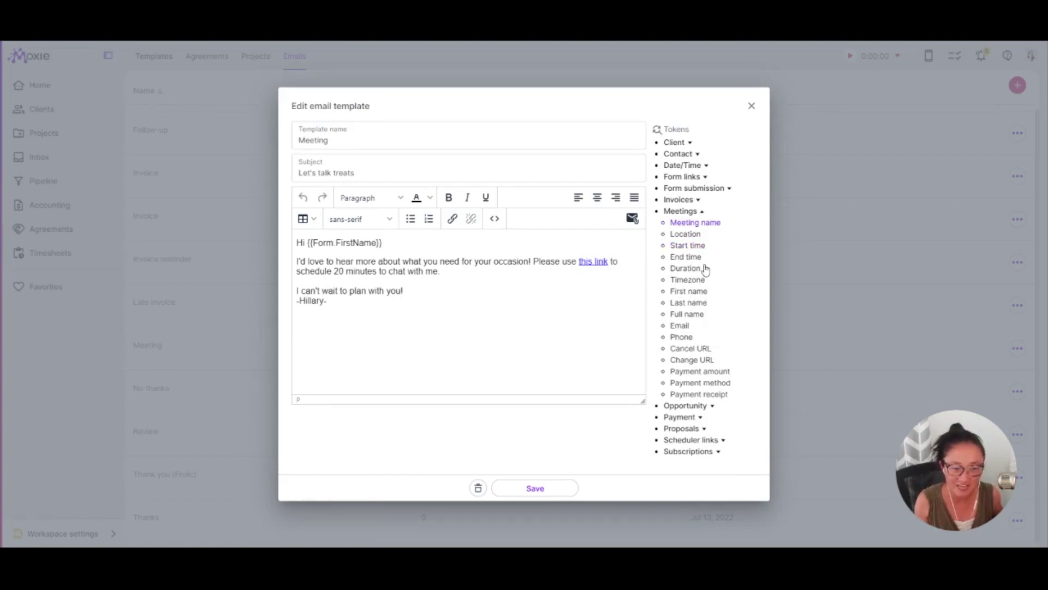
pyautogui.click(351, 375)
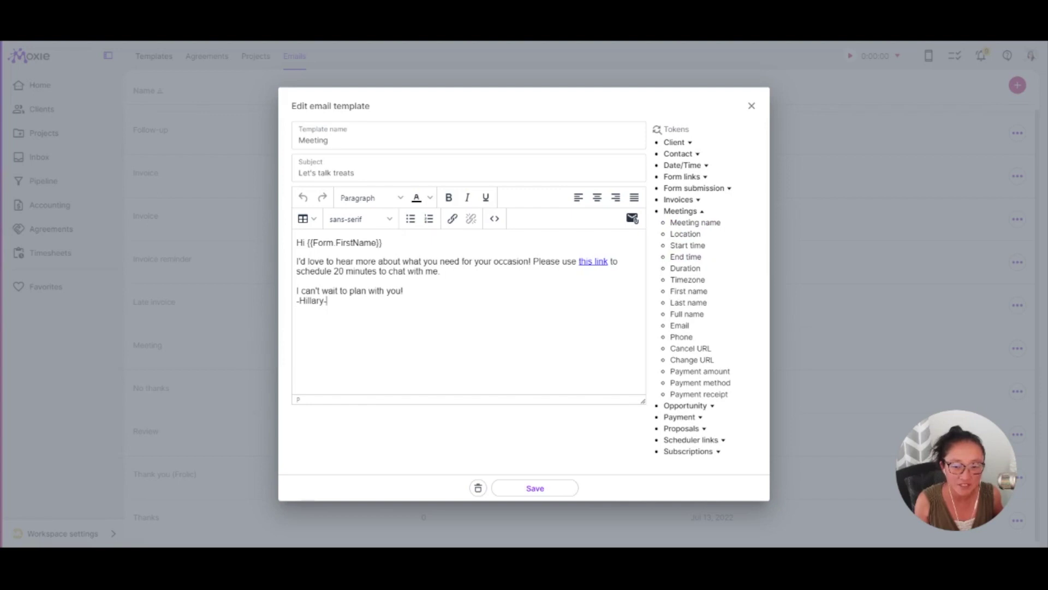
pyautogui.click(694, 223)
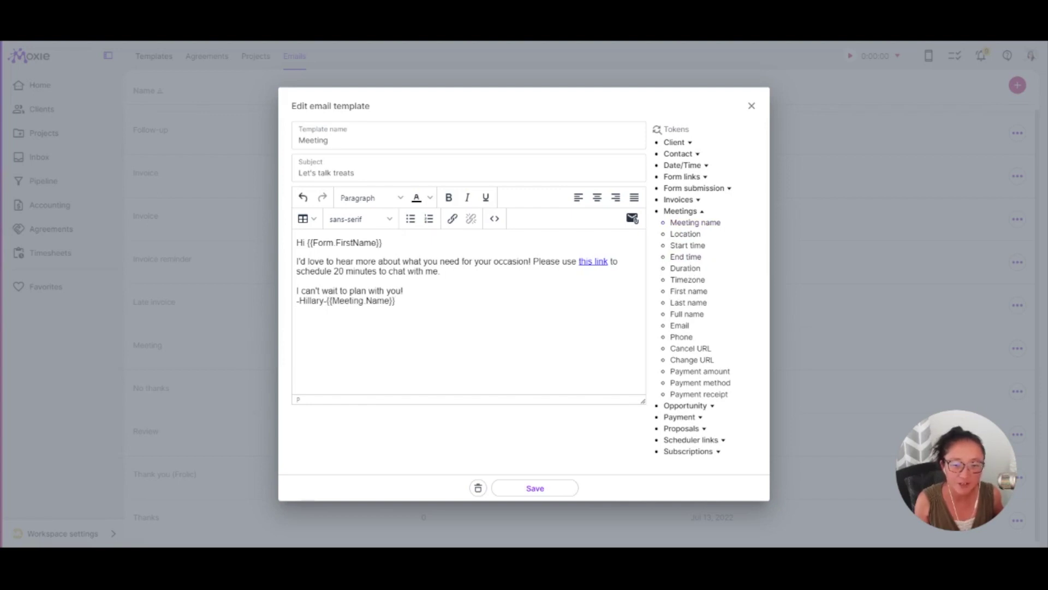
pyautogui.moveTo(395, 301); pyautogui.dragTo(328, 301)
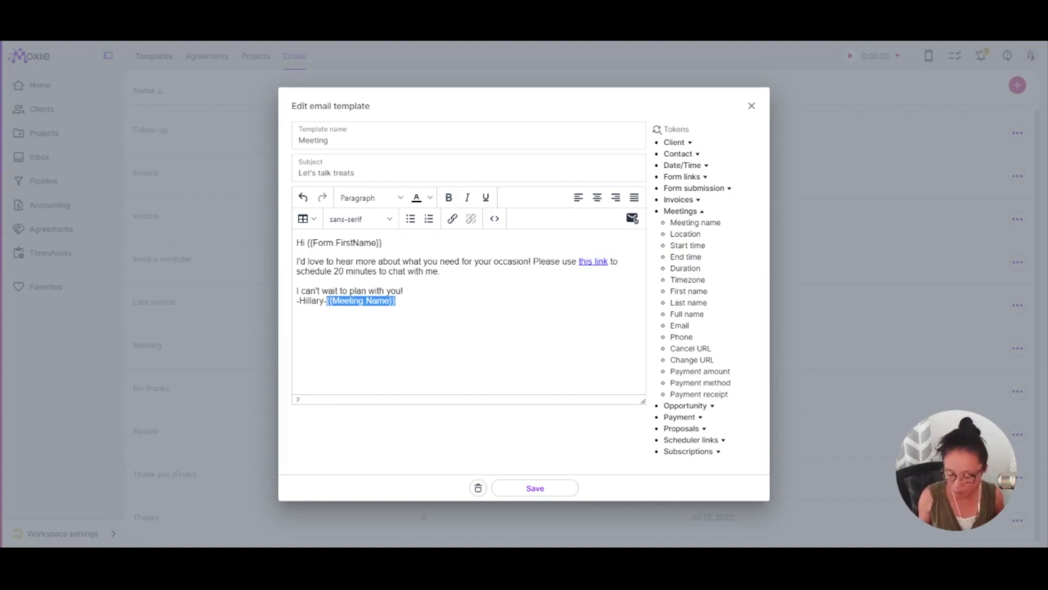
pyautogui.press('BackSpace')
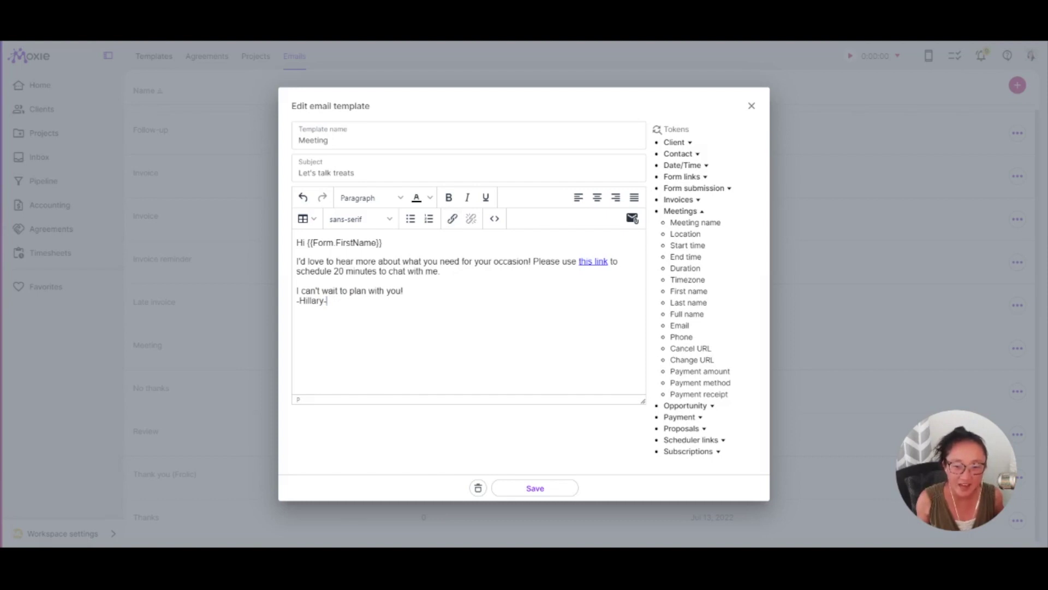
# Step: Try linking the word "chat" to {{Meeting.Name}}, then remove the link and save the Meeting template
pyautogui.moveTo(406, 271); pyautogui.dragTo(388, 272)
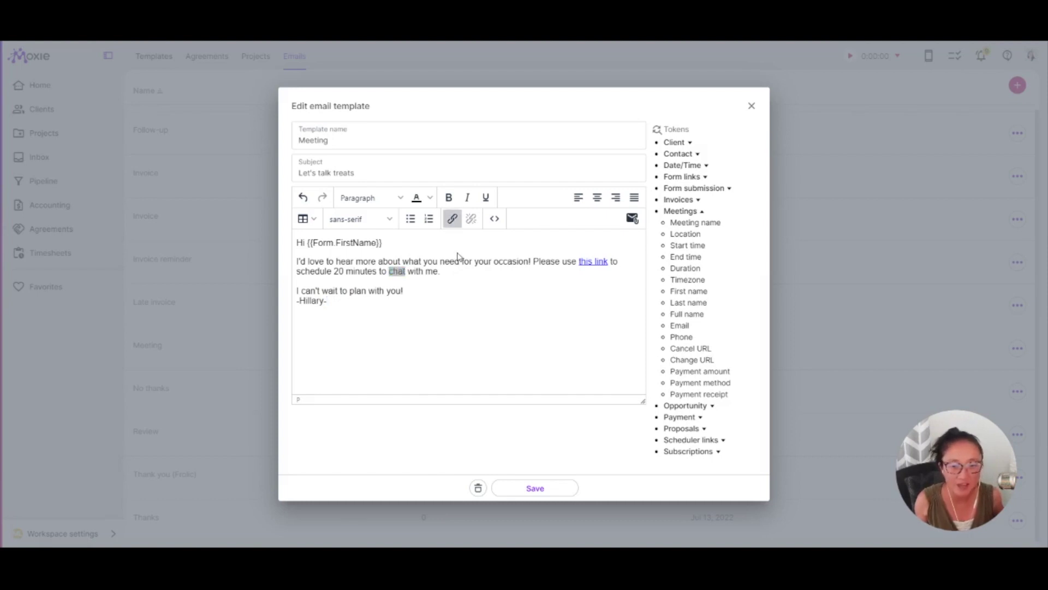
pyautogui.click(452, 219)
pyautogui.write('{{Meeting.Name}}')
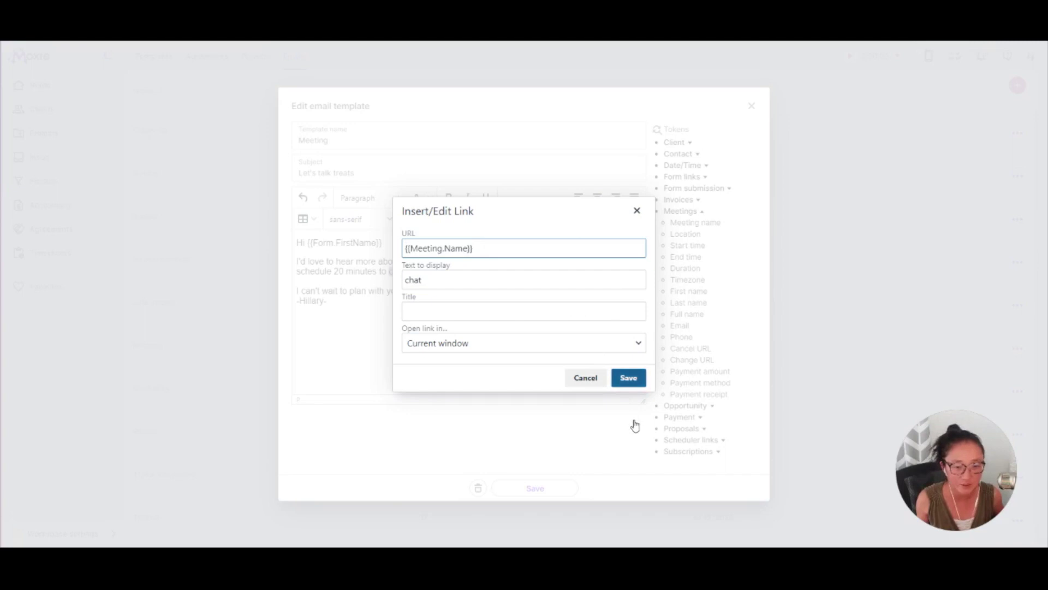
pyautogui.click(628, 377)
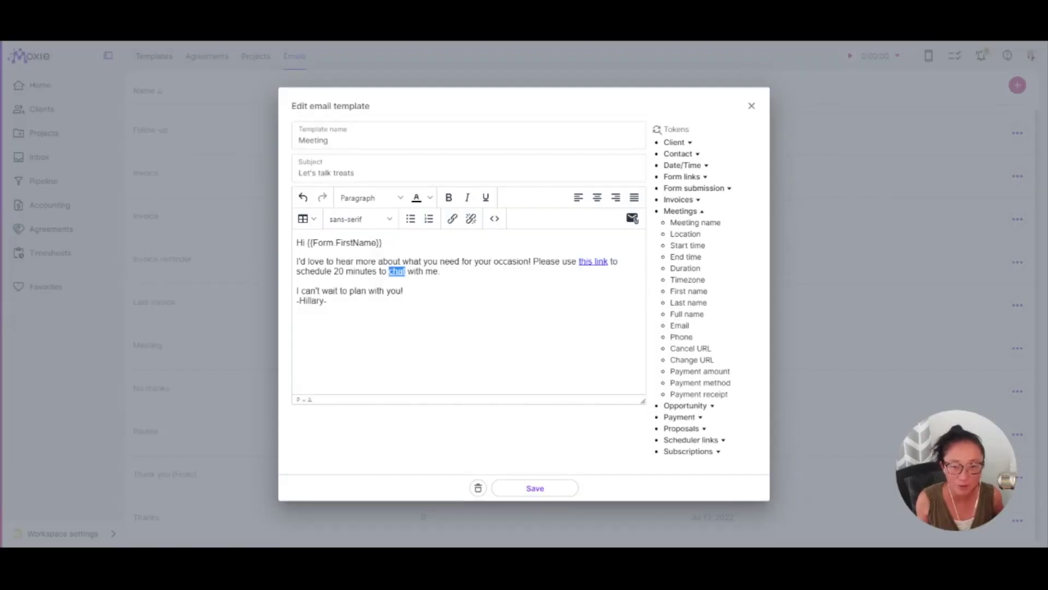
pyautogui.click(471, 218)
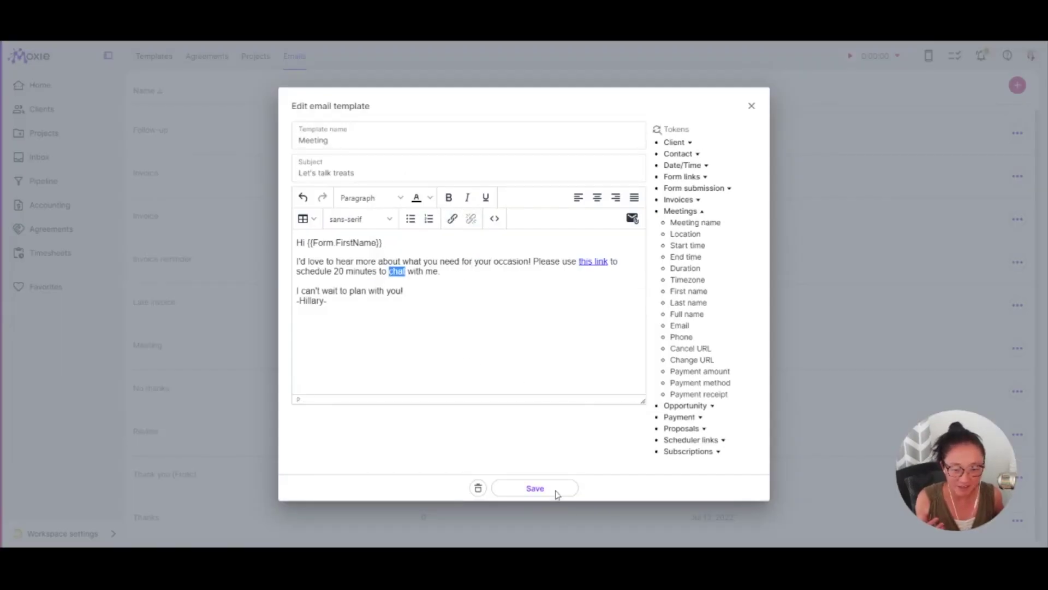
pyautogui.click(574, 487)
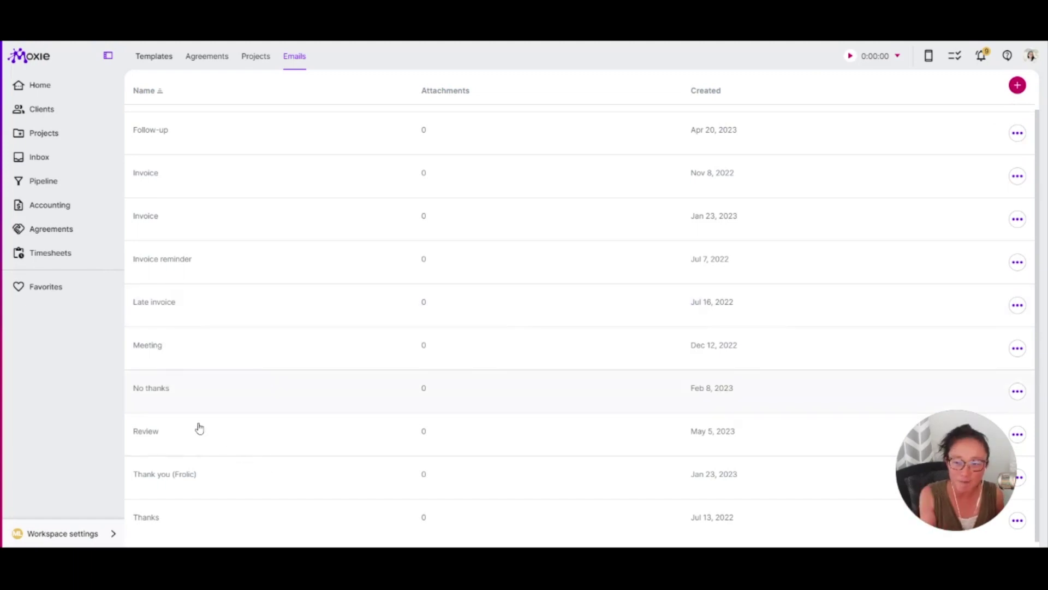
# Step: Open the Discovery workflow from the workspace's workflow automations
pyautogui.click(62, 533)
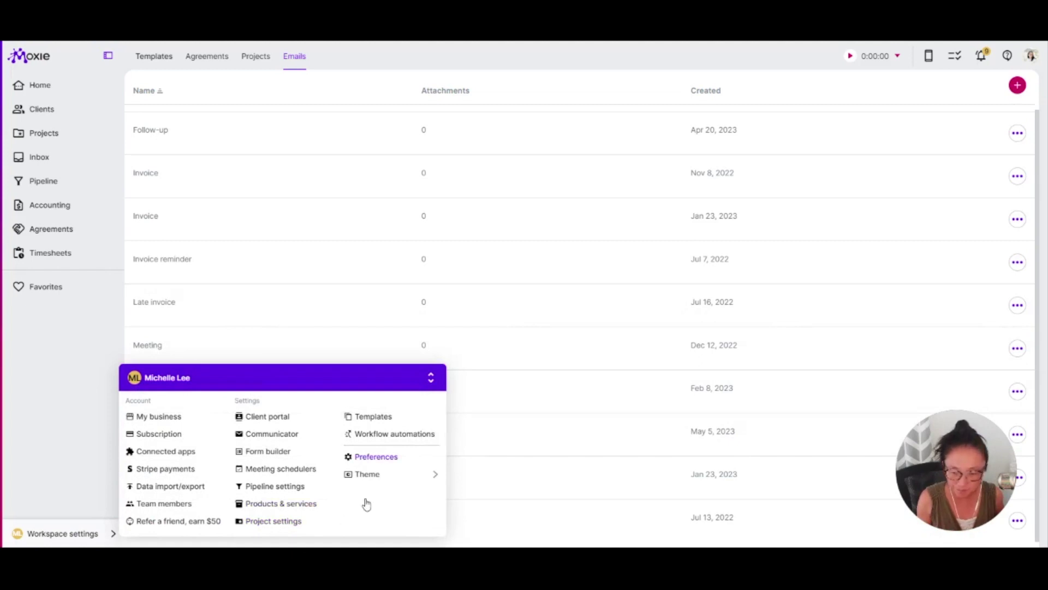
pyautogui.click(394, 434)
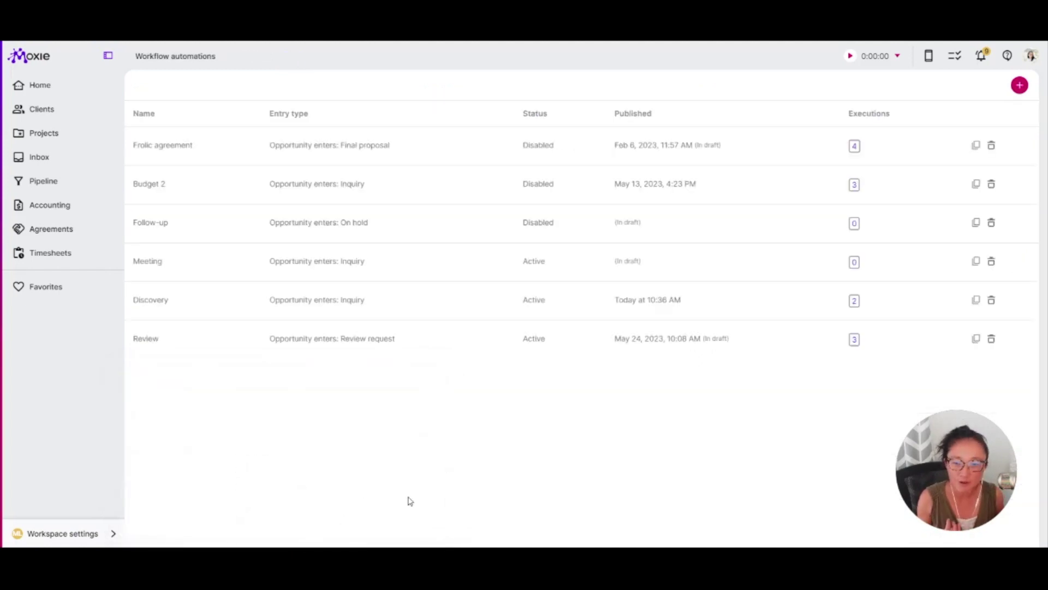
pyautogui.click(339, 345)
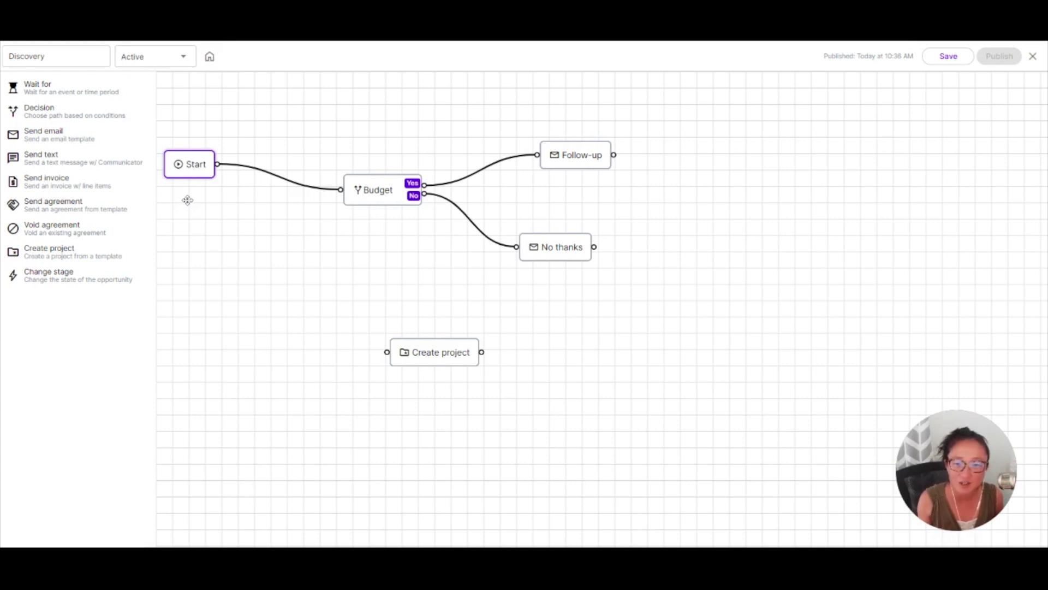
# Step: Add a second condition to the workflow's Budget decision, with category Form answers and question Budget
pyautogui.click(379, 198)
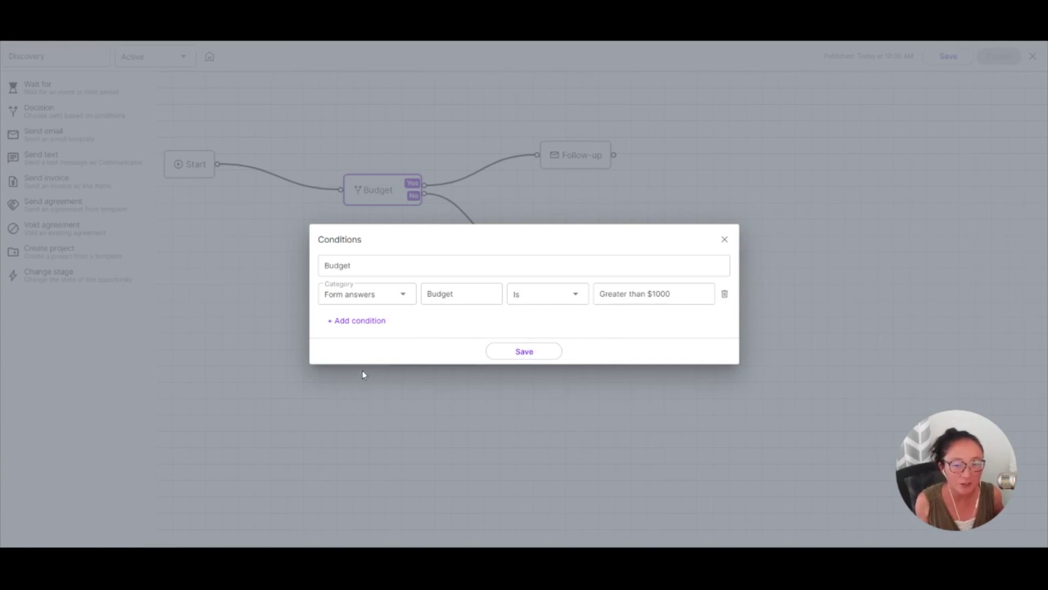
pyautogui.click(360, 321)
pyautogui.click(371, 306)
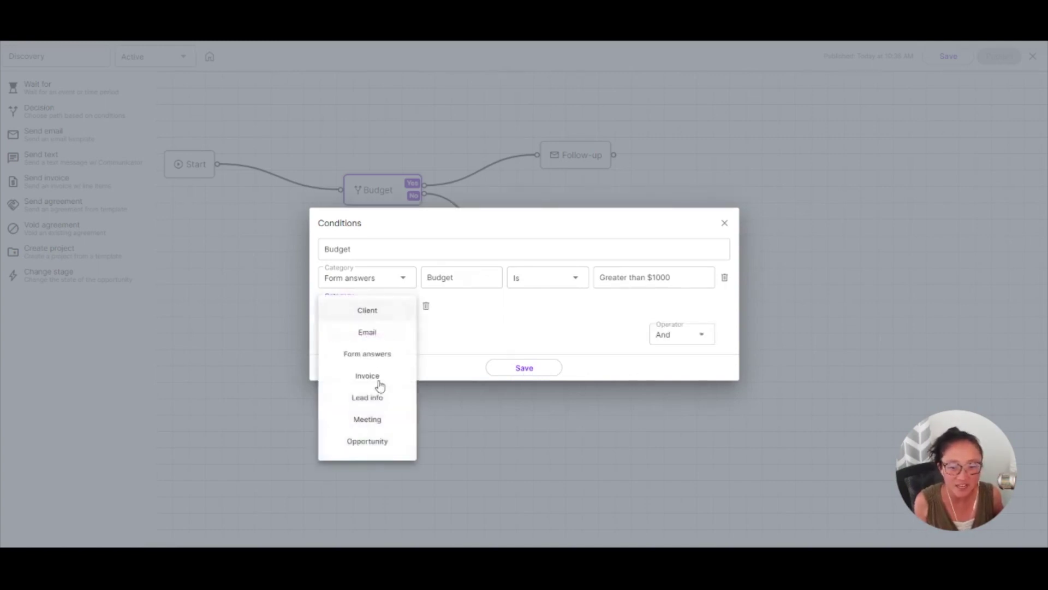
pyautogui.click(367, 353)
pyautogui.write('B')
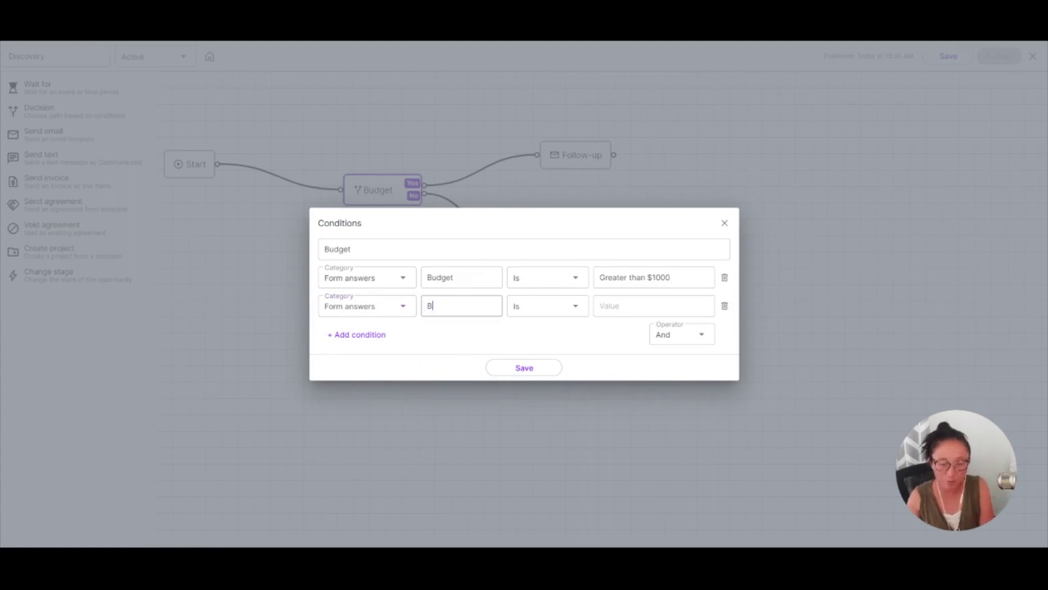
pyautogui.write('udget')
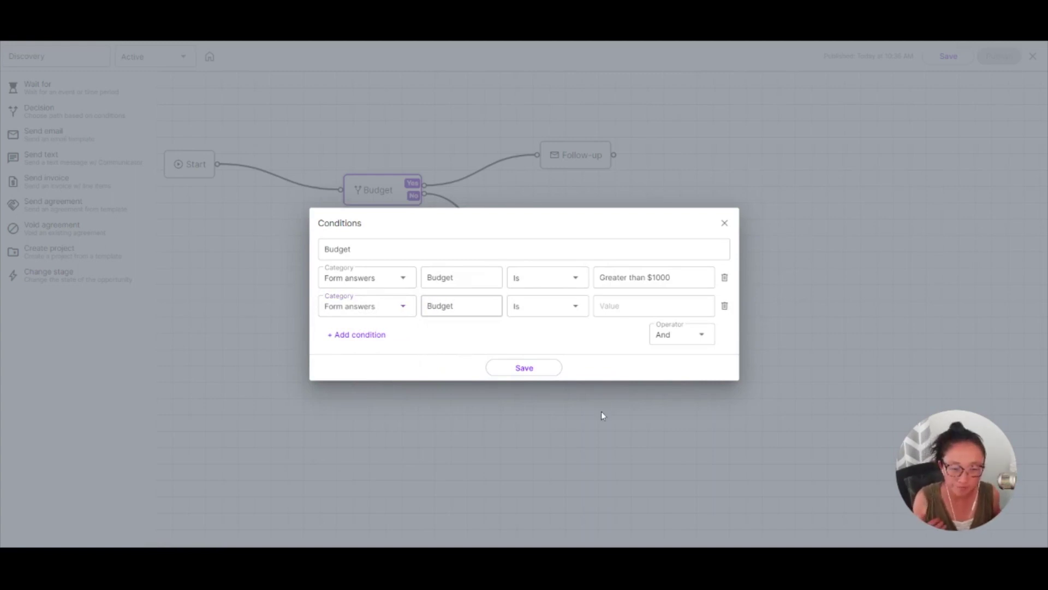
# Step: Change the second condition's question to Length with the value Ongoing, and save the Budget decision's conditions
pyautogui.doubleClick(440, 306)
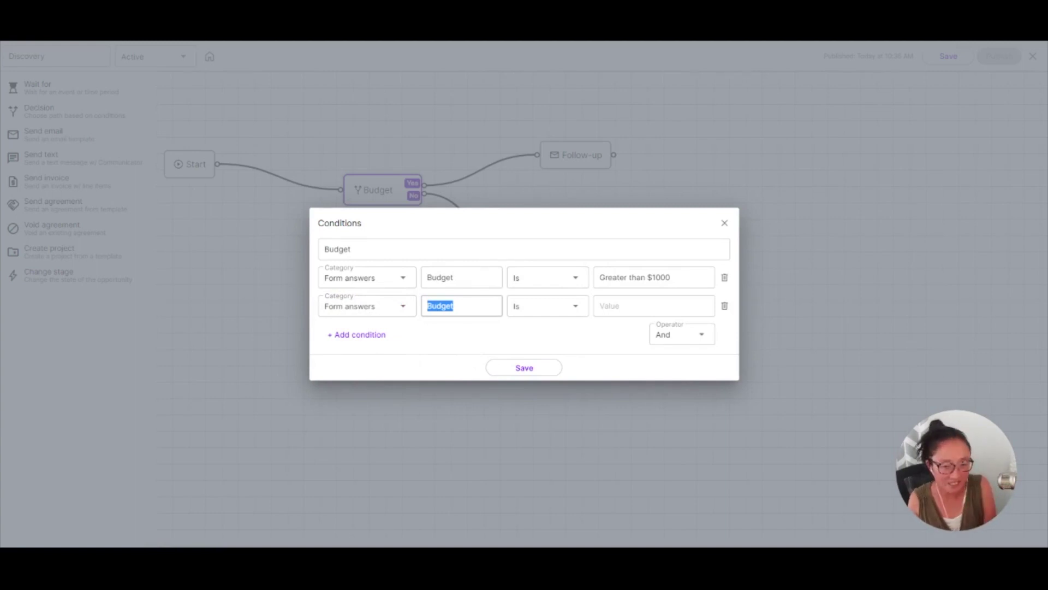
pyautogui.write('Lengt')
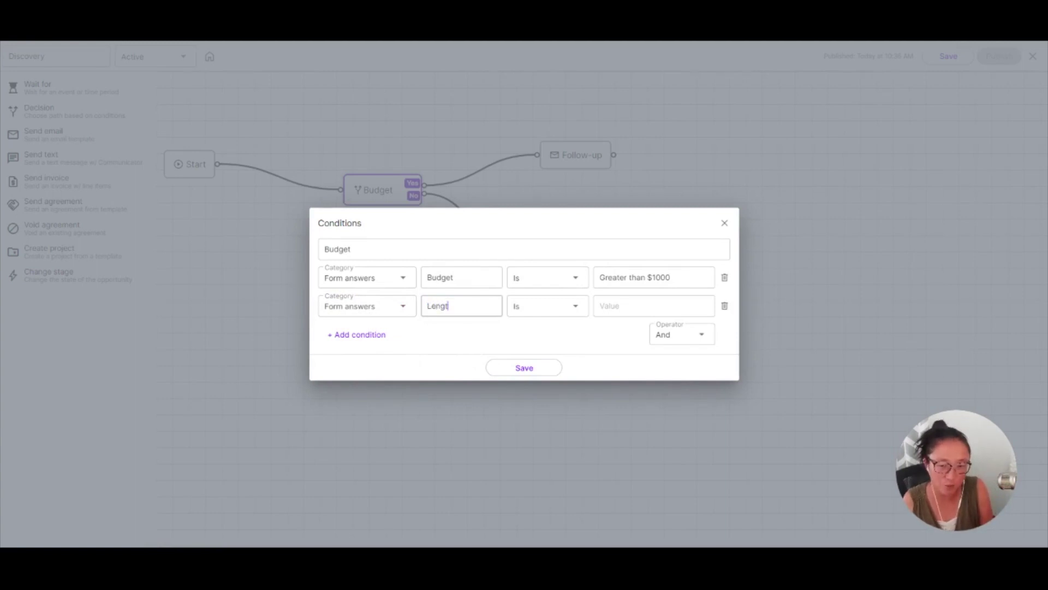
pyautogui.write('h')
pyautogui.click(600, 306)
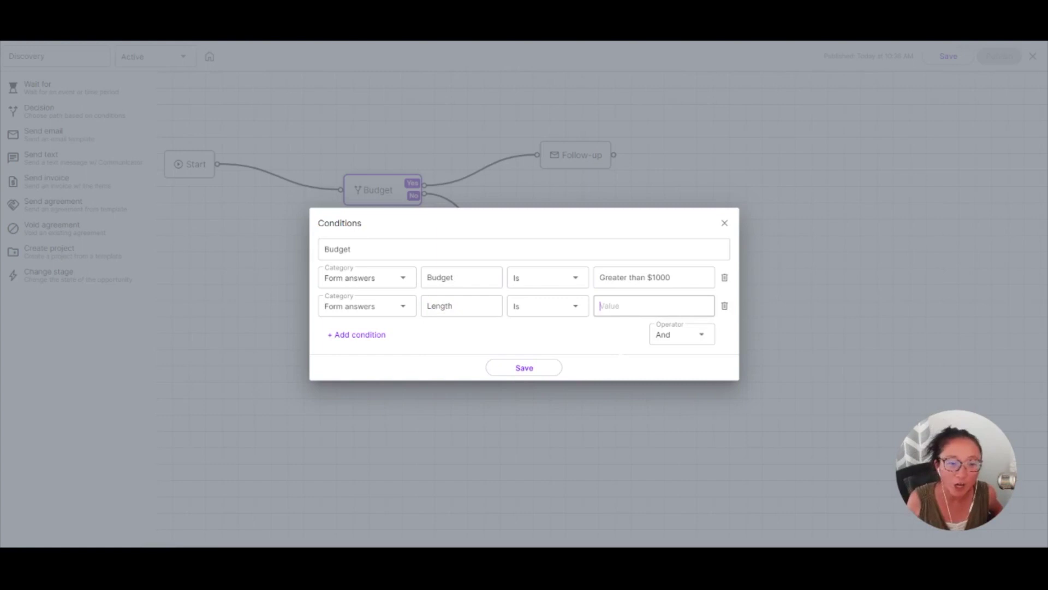
pyautogui.write('Ongi')
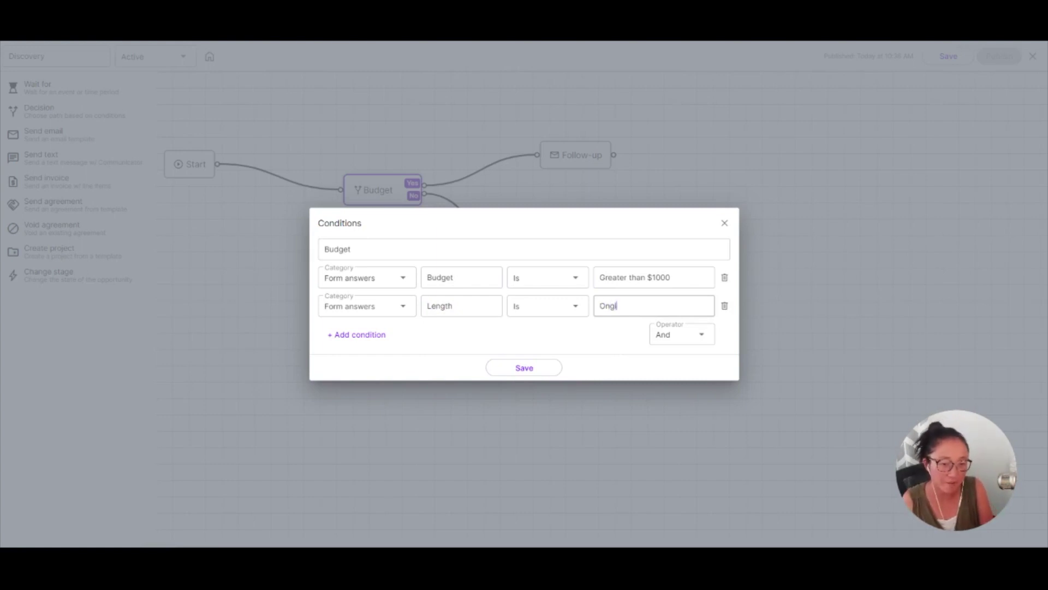
pyautogui.write('oning')
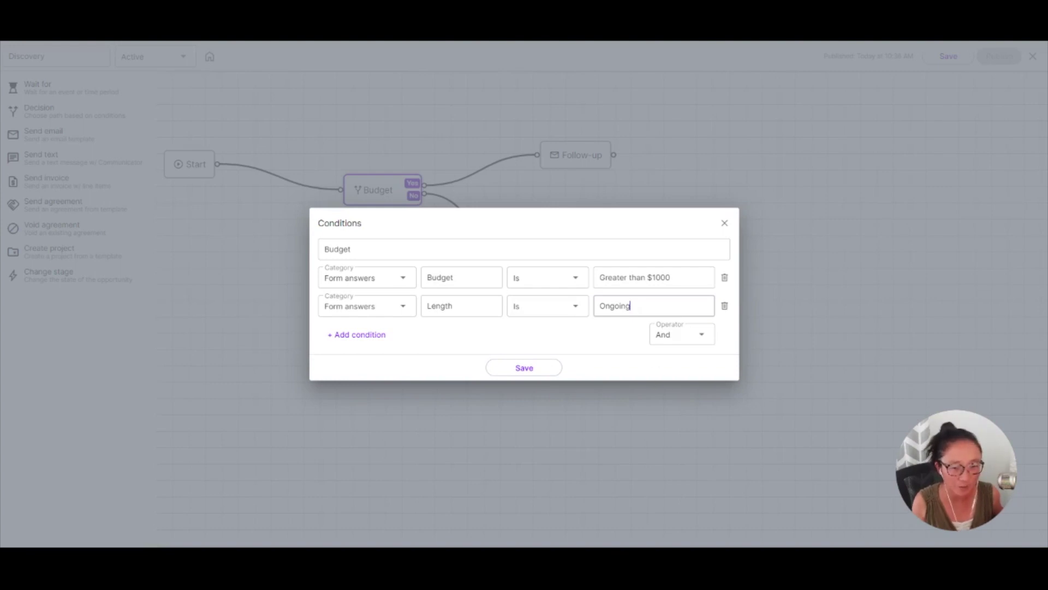
pyautogui.click(527, 411)
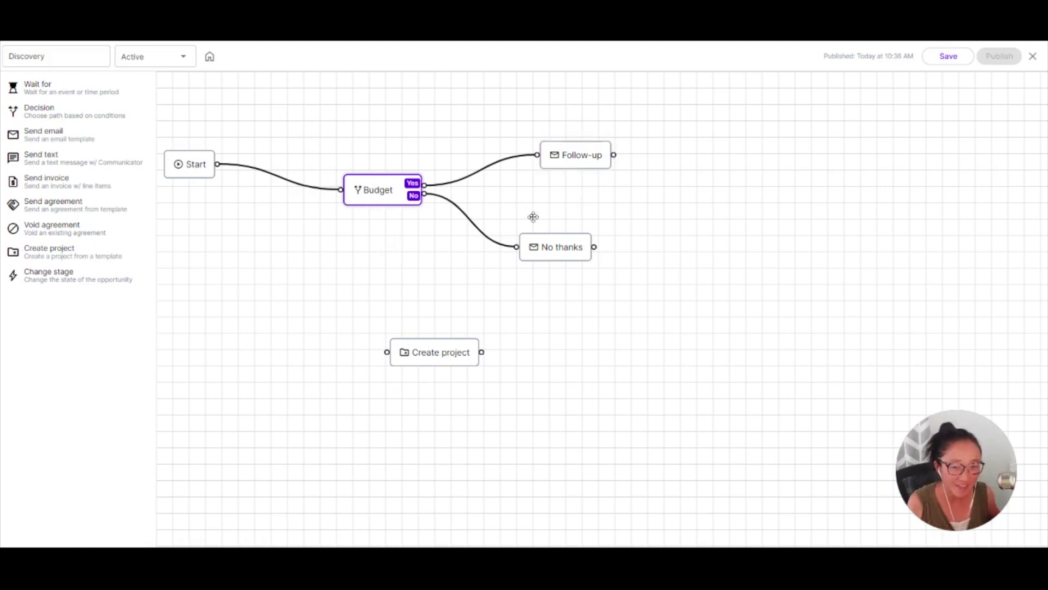
# Step: Check the Follow-up email's settings and close them, then add a separate Send email action using the Meeting template
pyautogui.click(575, 155)
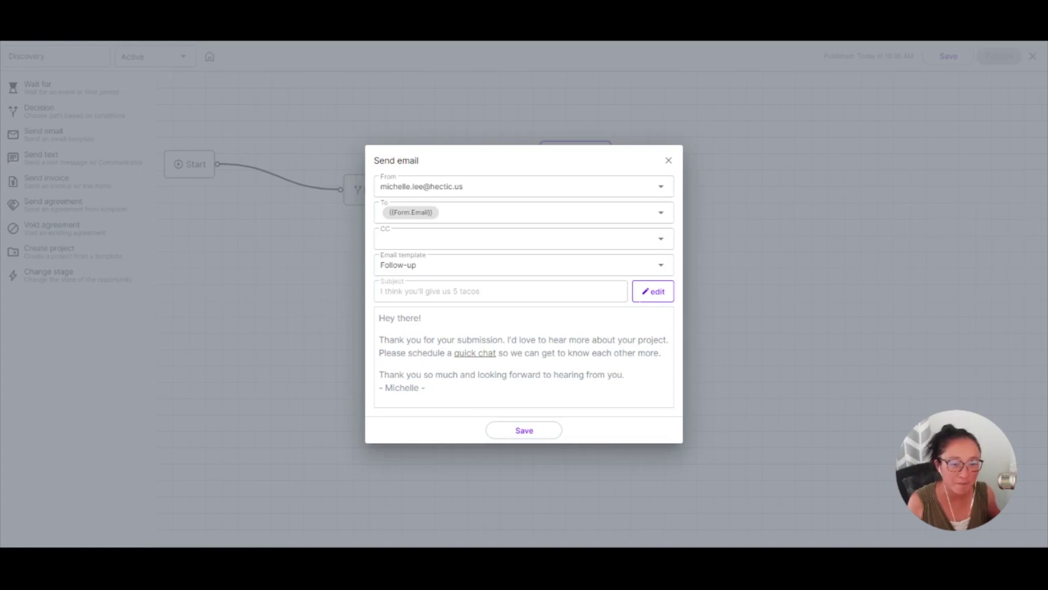
pyautogui.press('Escape')
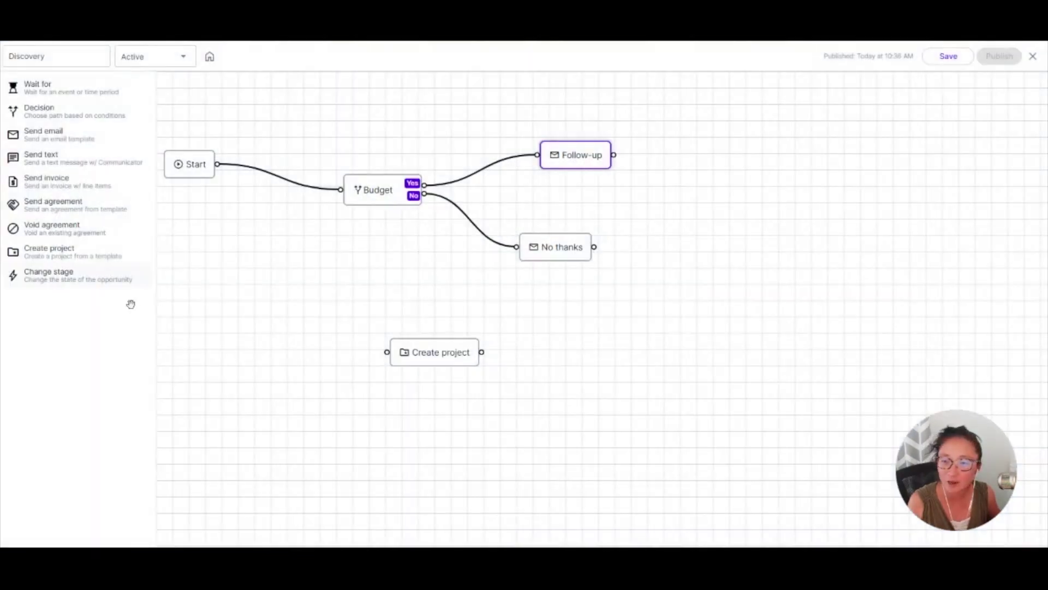
pyautogui.moveTo(60, 135); pyautogui.dragTo(806, 209)
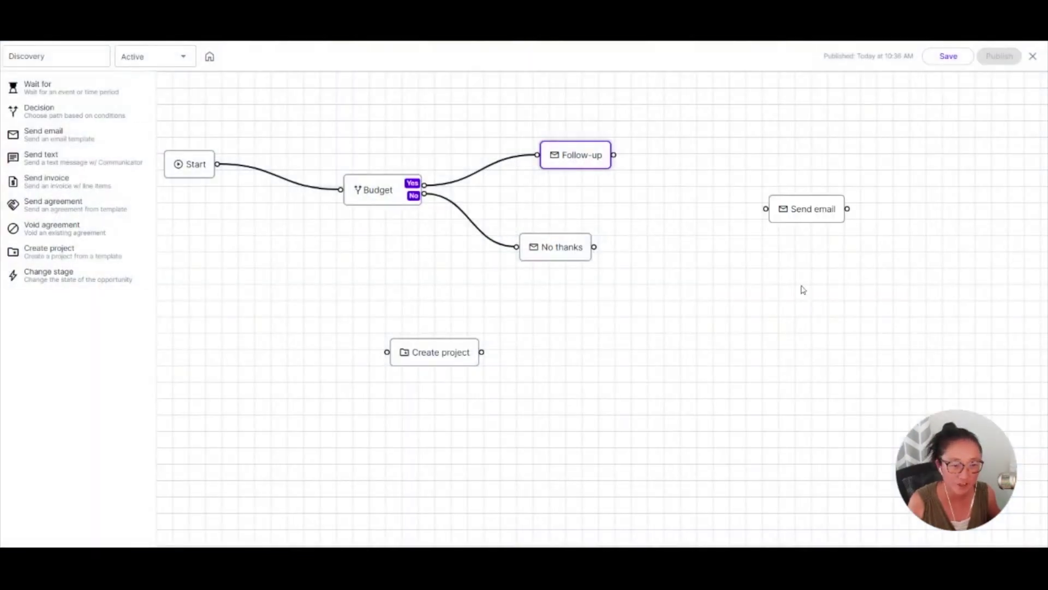
pyautogui.doubleClick(811, 210)
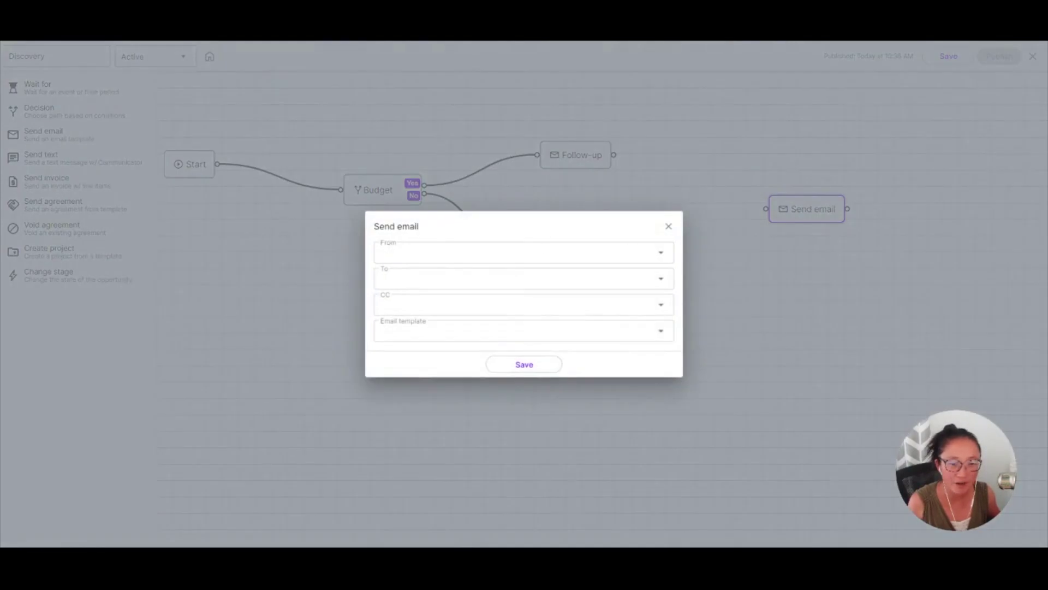
pyautogui.click(523, 330)
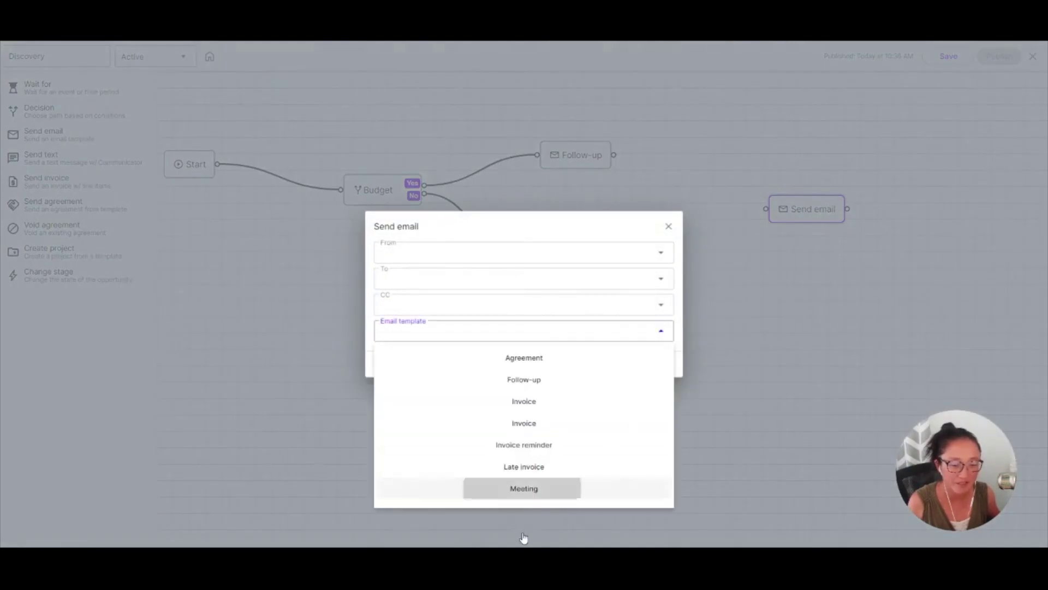
pyautogui.click(524, 488)
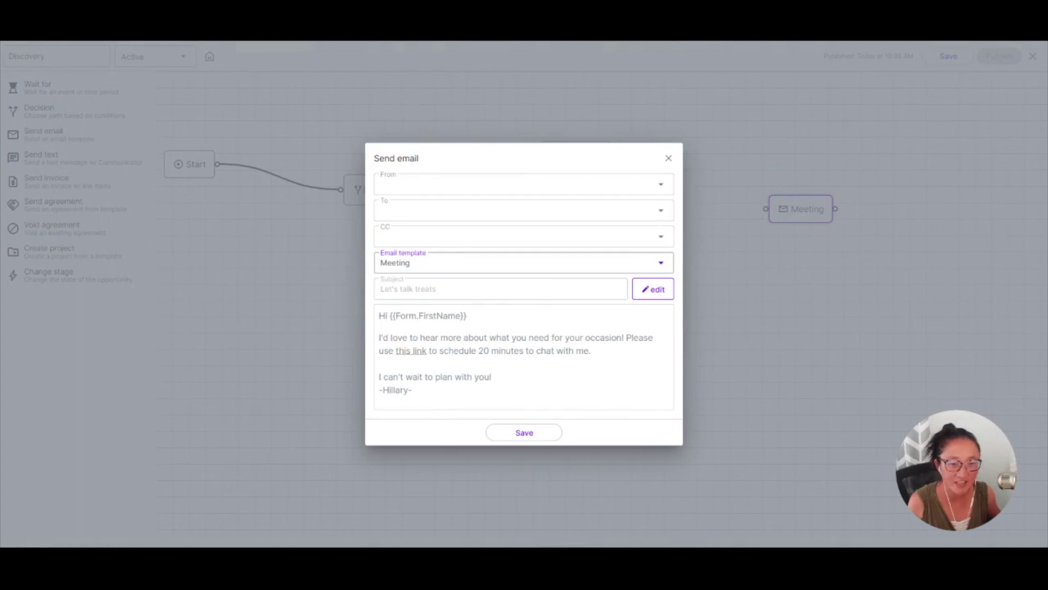
# Step: Set the Meeting email's sender and its recipient {{Form.Email}}, save it, and connect the Budget decision's Yes branch to it
pyautogui.click(523, 184)
pyautogui.click(576, 211)
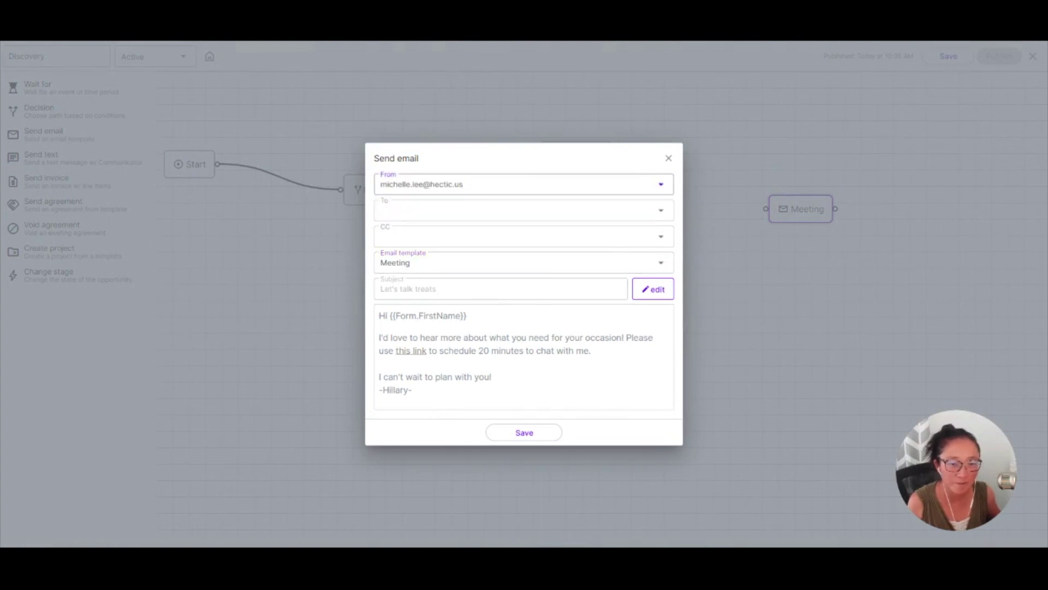
pyautogui.click(600, 211)
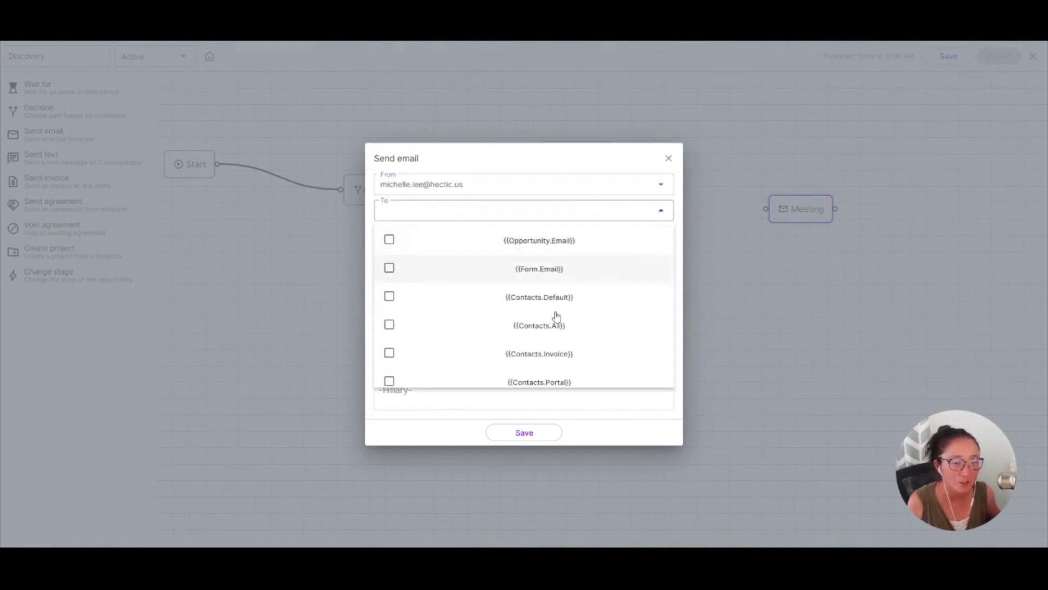
pyautogui.click(555, 268)
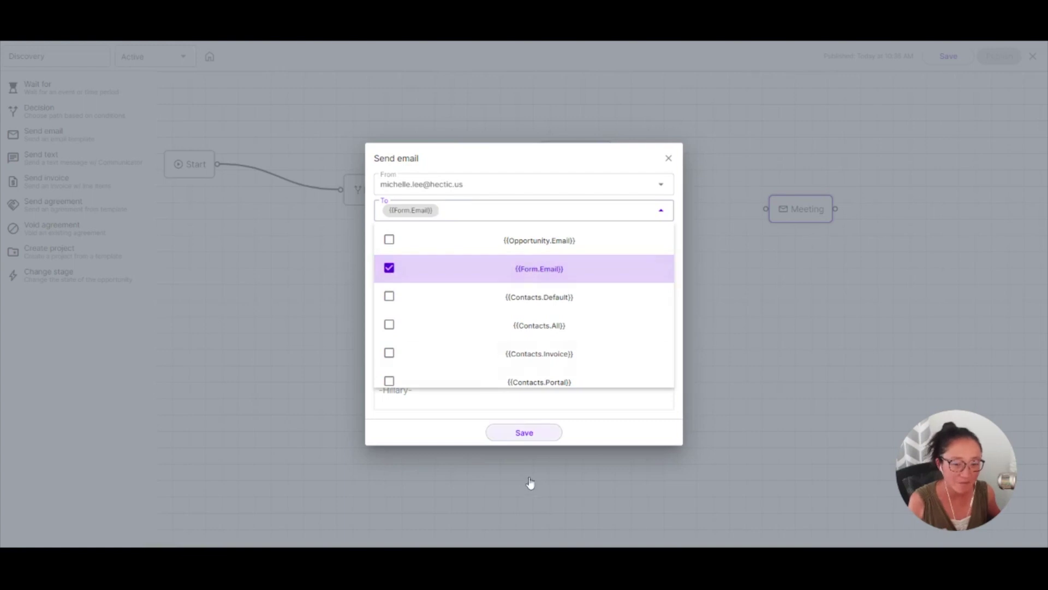
pyautogui.click(527, 432)
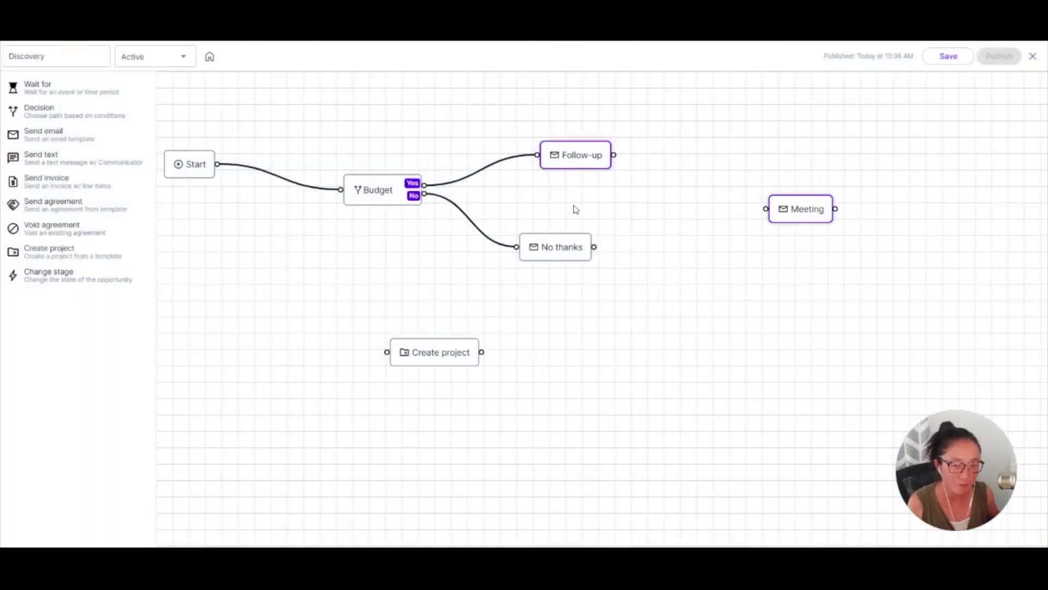
pyautogui.moveTo(424, 184); pyautogui.dragTo(766, 208)
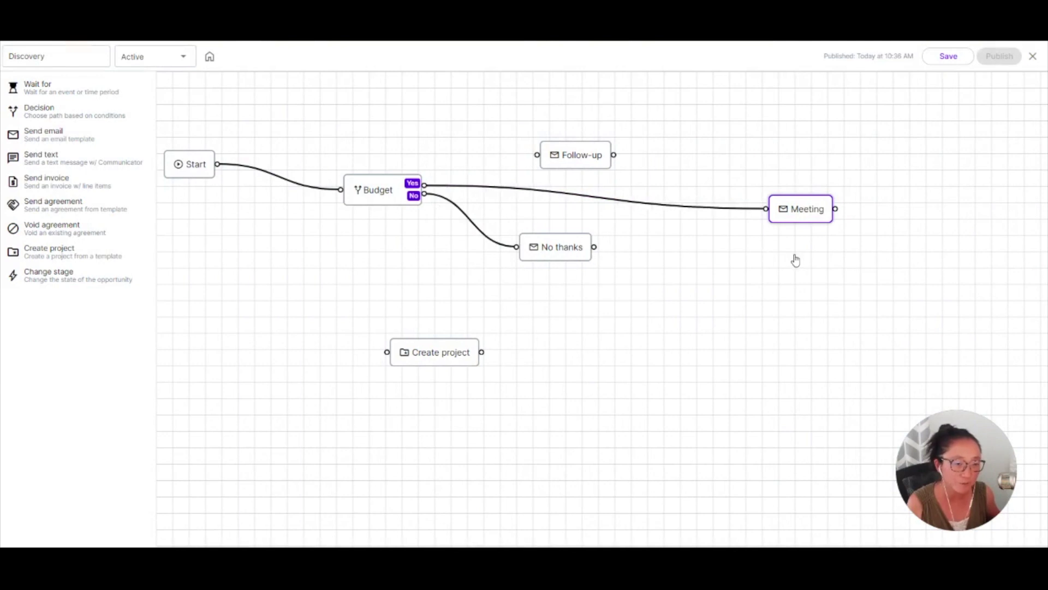
# Step: Place the Meeting email above No thanks, move the Follow-up email beside Create project, and close the Discovery workflow
pyautogui.moveTo(801, 209); pyautogui.dragTo(710, 196)
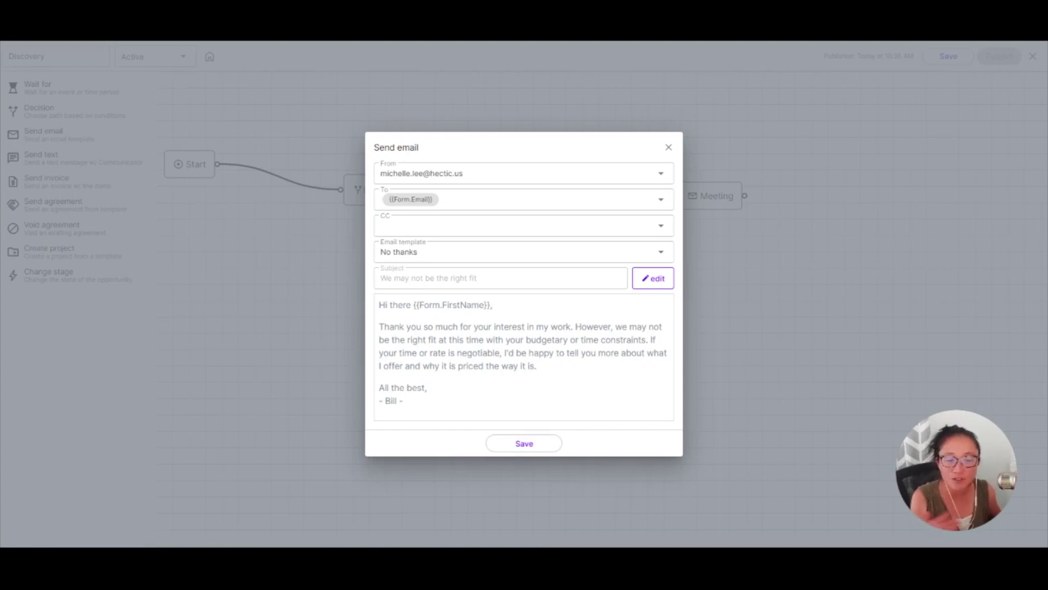
pyautogui.press('Escape')
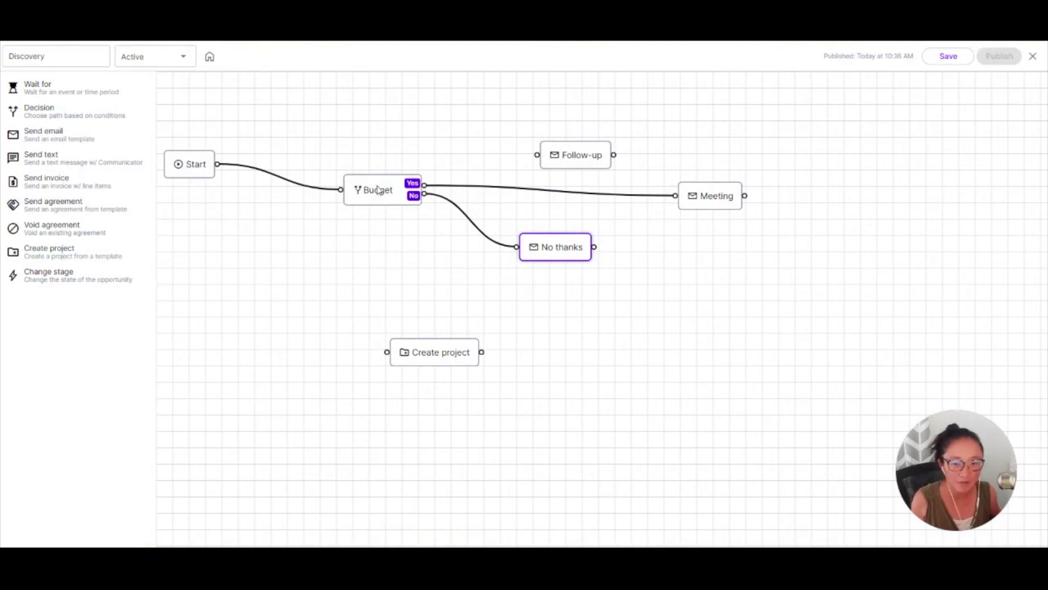
pyautogui.moveTo(574, 156); pyautogui.dragTo(552, 389)
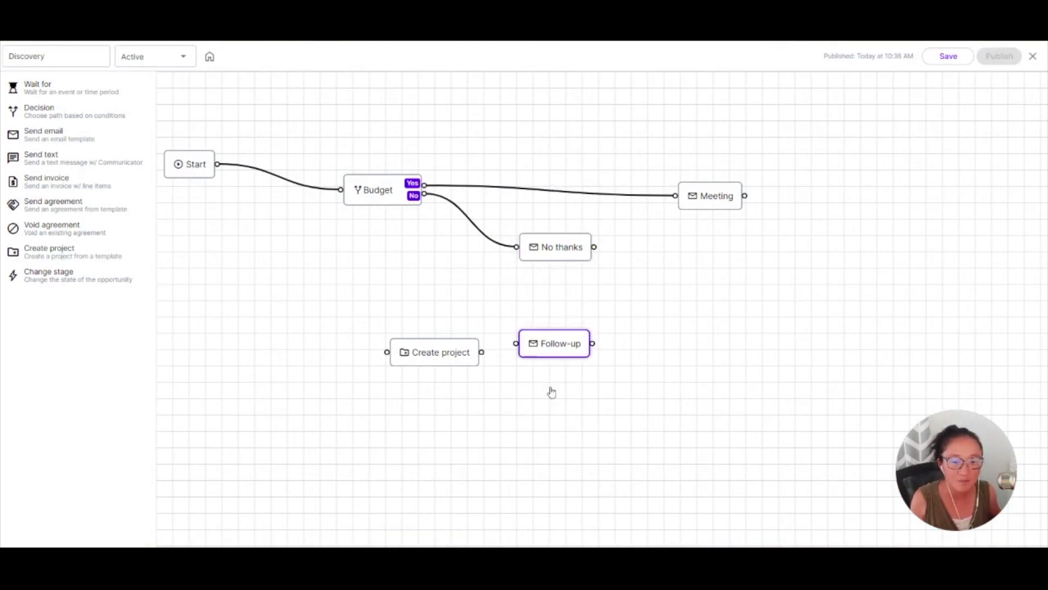
pyautogui.moveTo(690, 246); pyautogui.dragTo(532, 191)
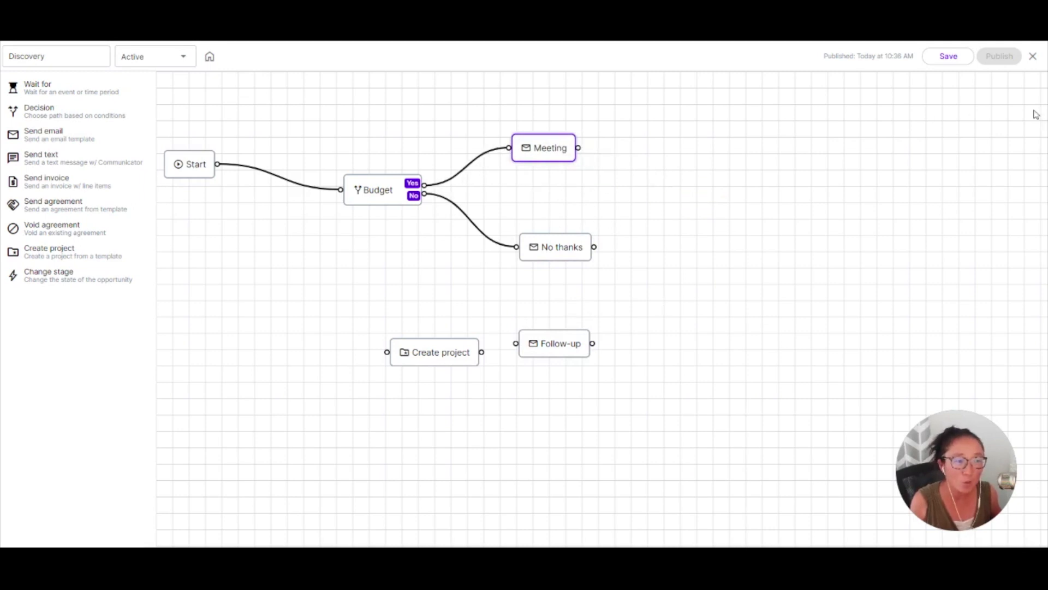
pyautogui.click(1032, 56)
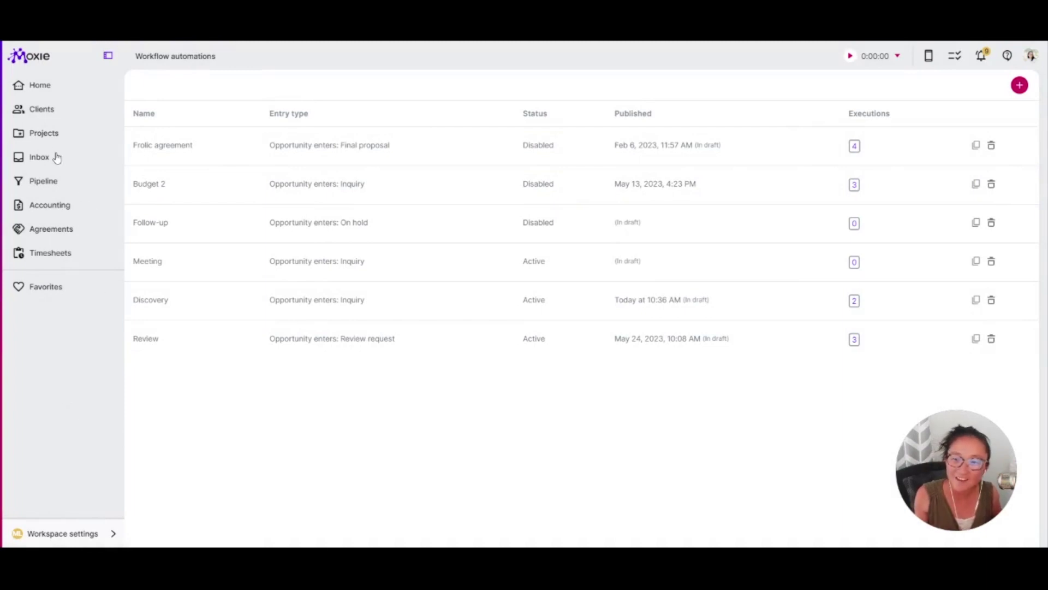
# Step: Open the pipeline's opportunities and check the latest notifications about form submissions and new opportunities
pyautogui.click(43, 183)
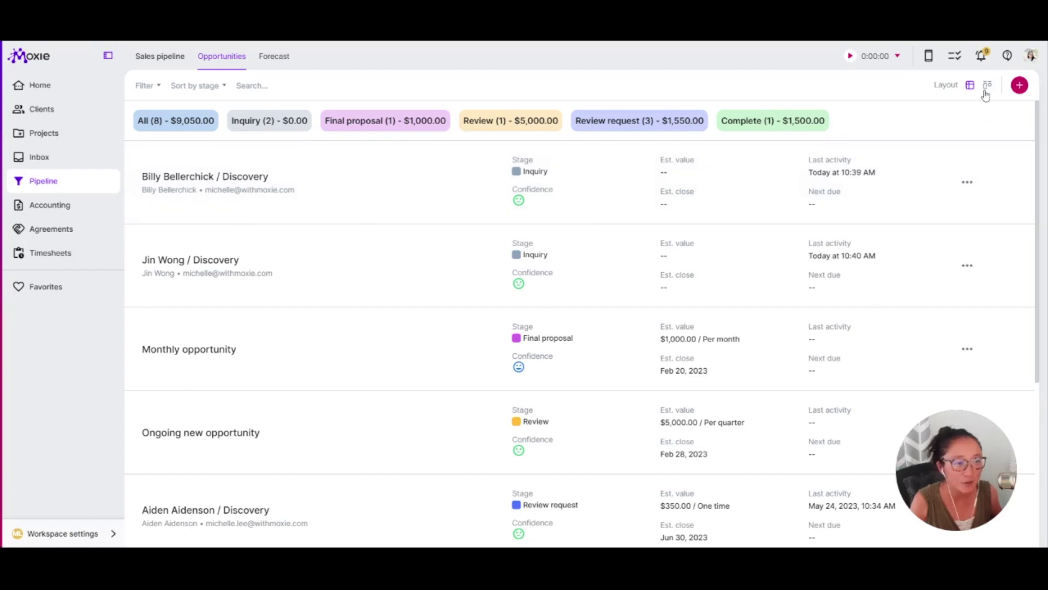
pyautogui.click(981, 55)
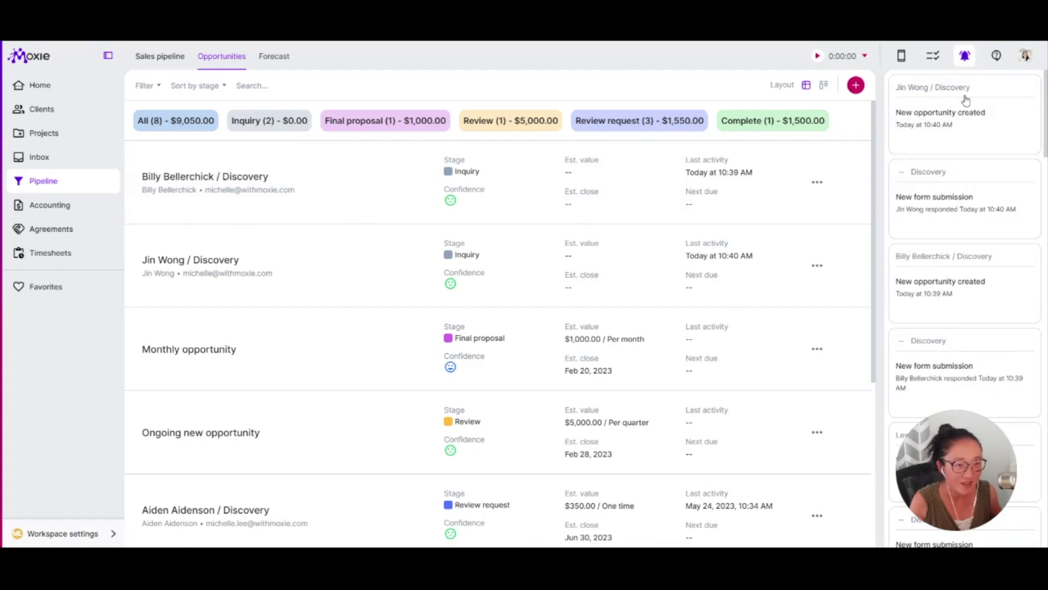
pyautogui.click(964, 55)
# Step: Examine the Discovery automation's event log on the first Inquiry opportunity, look at its attachments and overview, and close the details
pyautogui.click(319, 210)
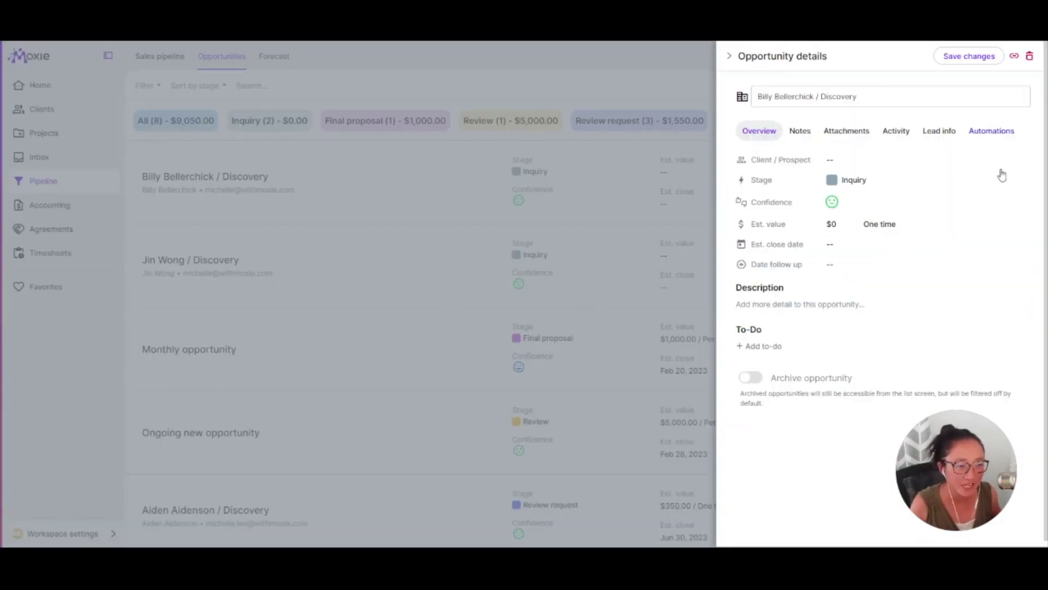
pyautogui.click(991, 131)
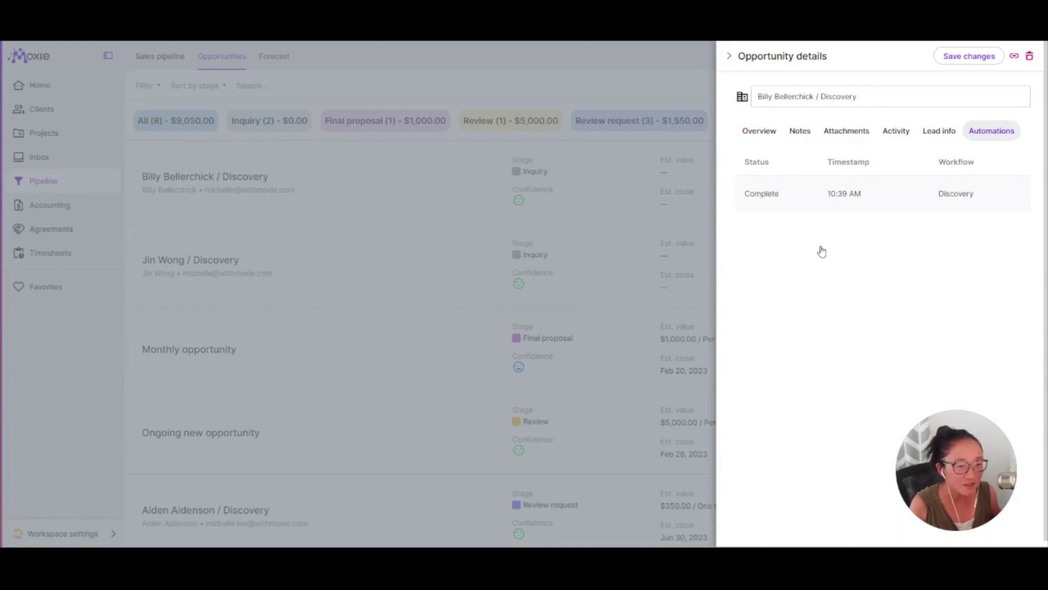
pyautogui.click(800, 204)
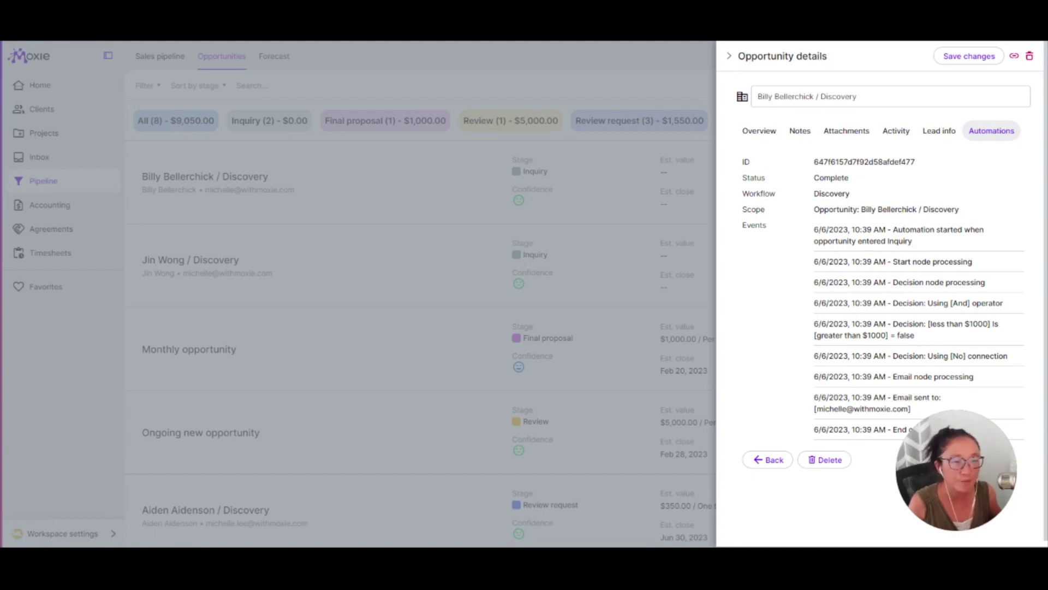
pyautogui.click(847, 131)
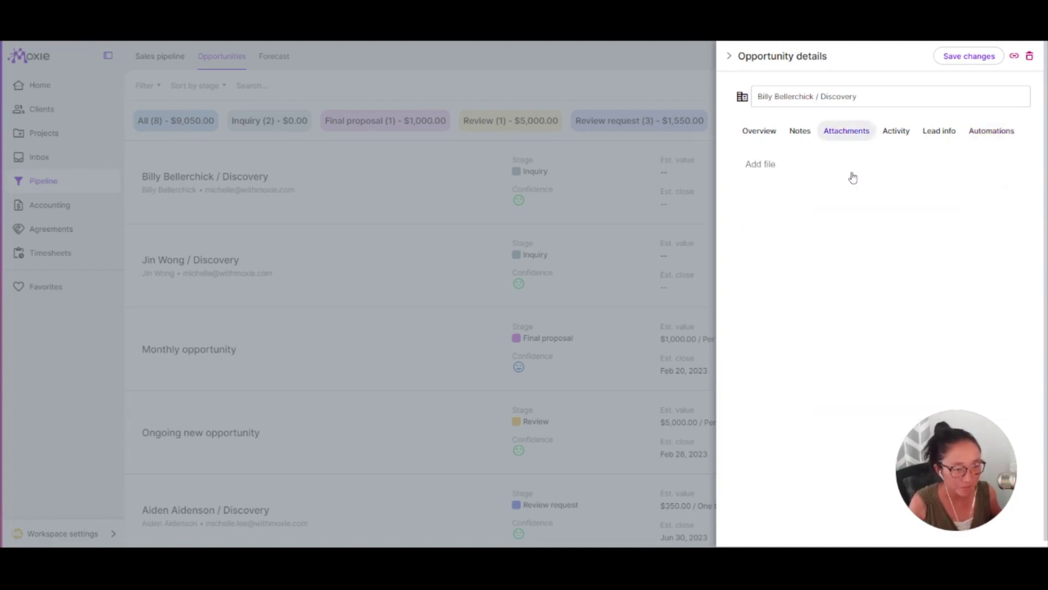
pyautogui.click(743, 136)
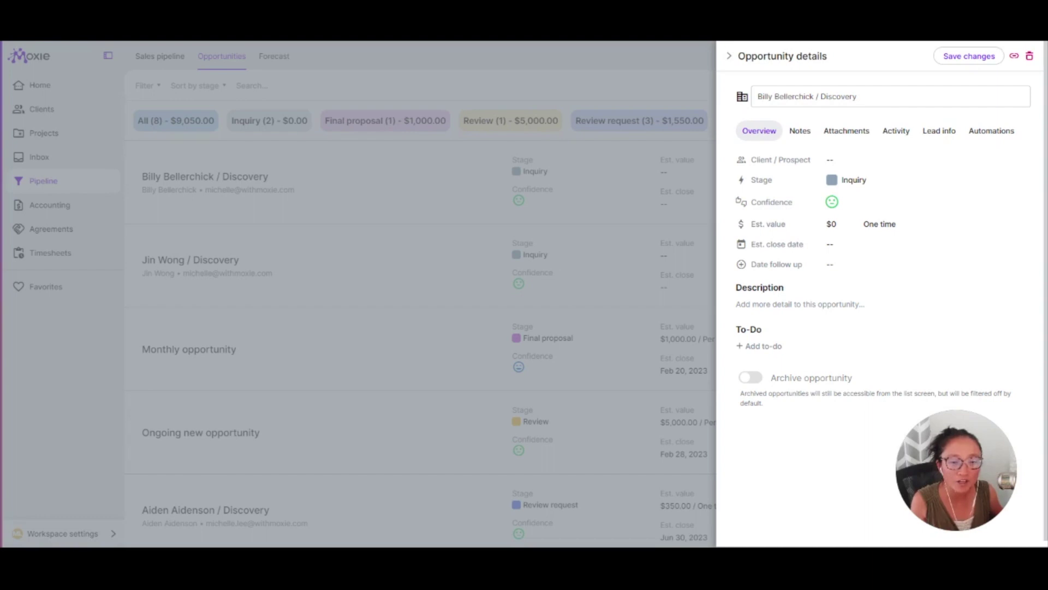
pyautogui.press('Escape')
# Step: Examine the Review automation's event log on the $350 Review request opportunity, and close its details
pyautogui.scroll(-5, 604, 358)
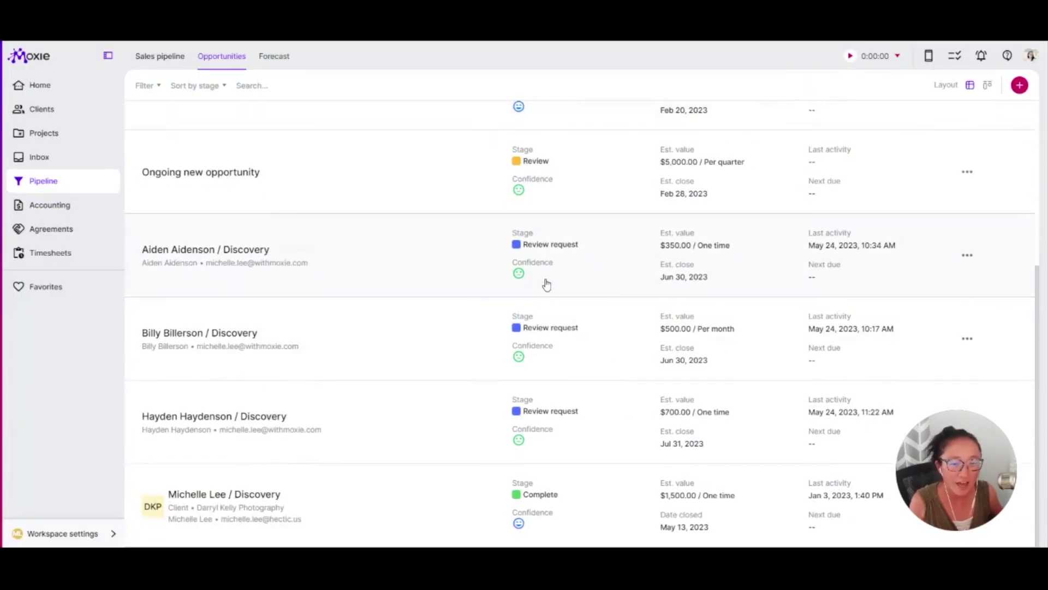
pyautogui.click(445, 295)
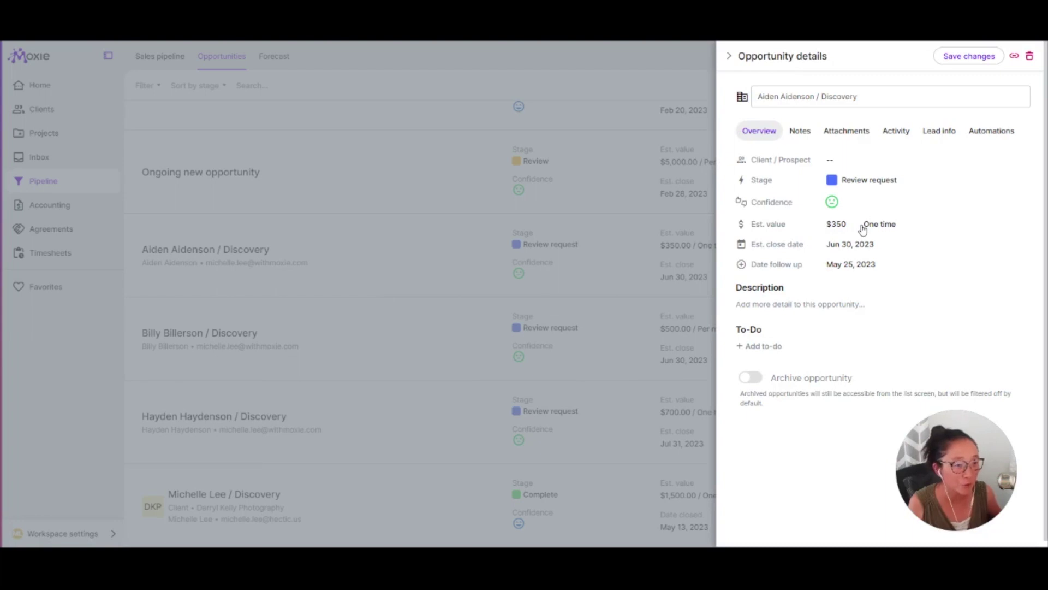
pyautogui.click(992, 130)
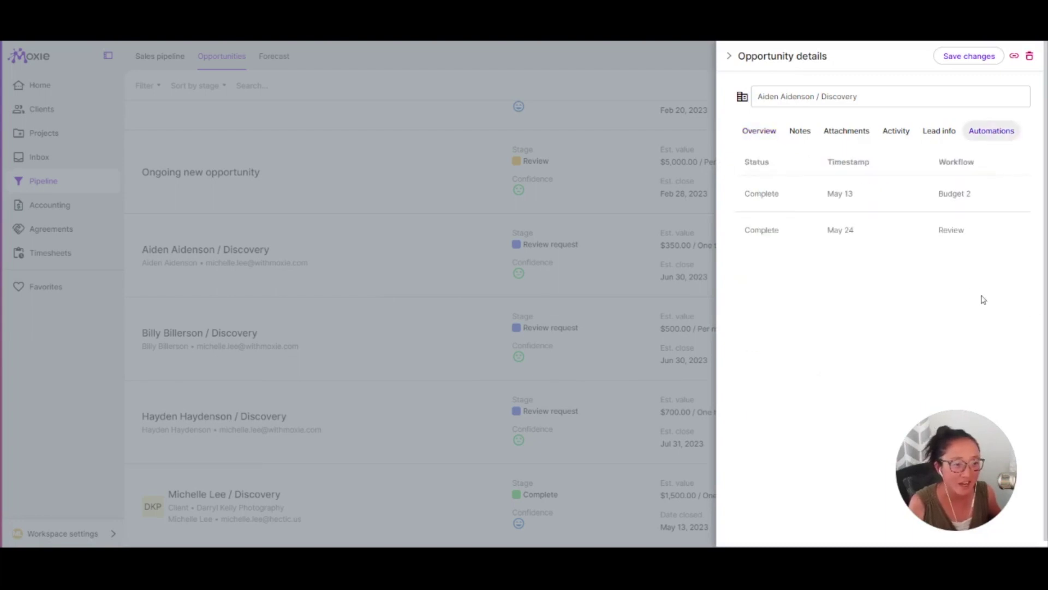
pyautogui.click(915, 261)
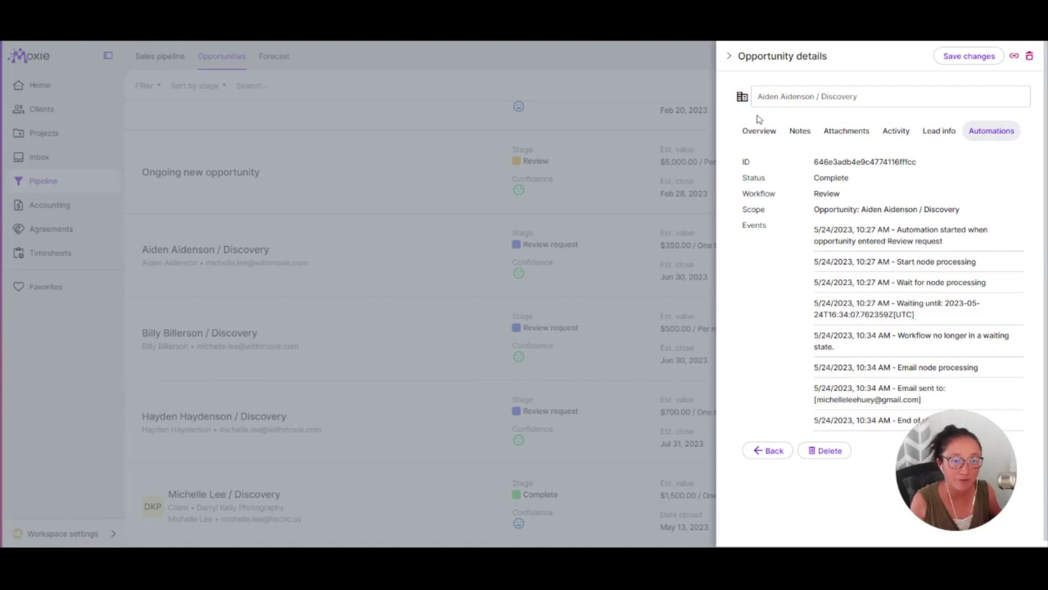
pyautogui.click(732, 100)
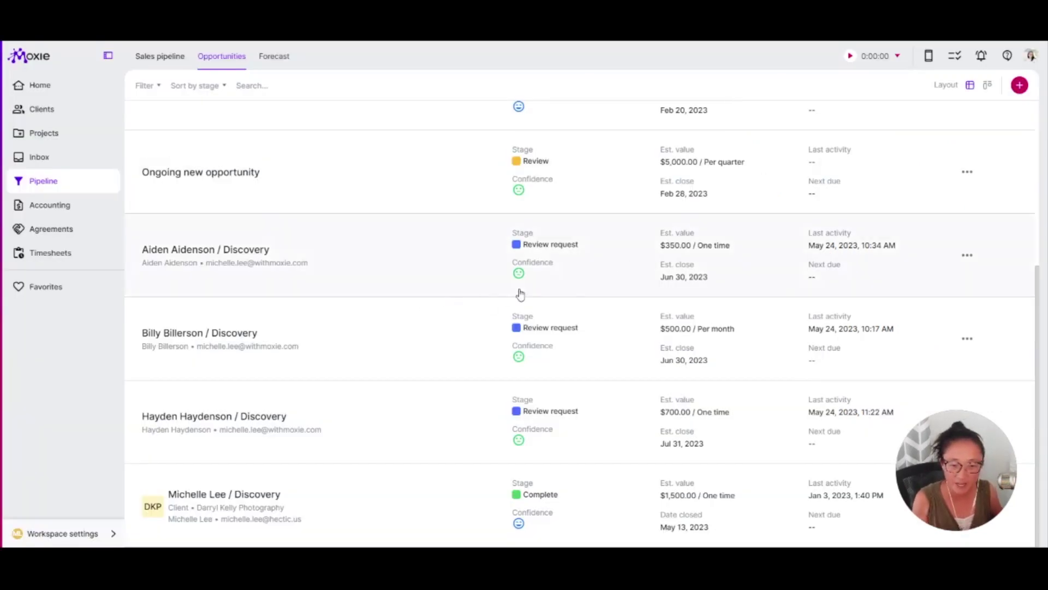
# Step: Open the Review workflow from the workspace's workflow automations and check the settings of its 7-day wait
pyautogui.scroll(4, 558, 300)
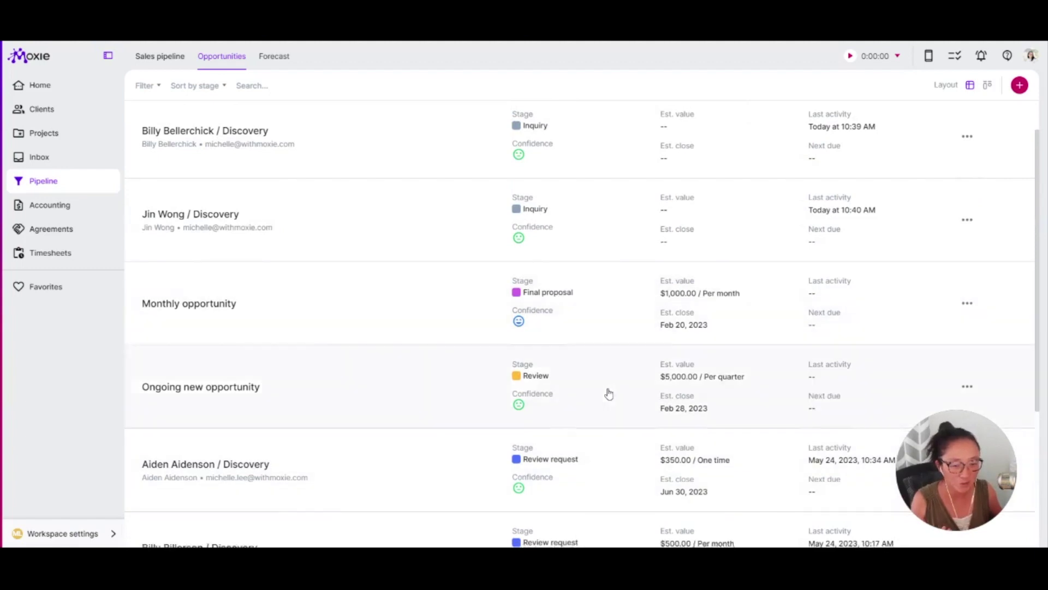
pyautogui.scroll(-3, 559, 352)
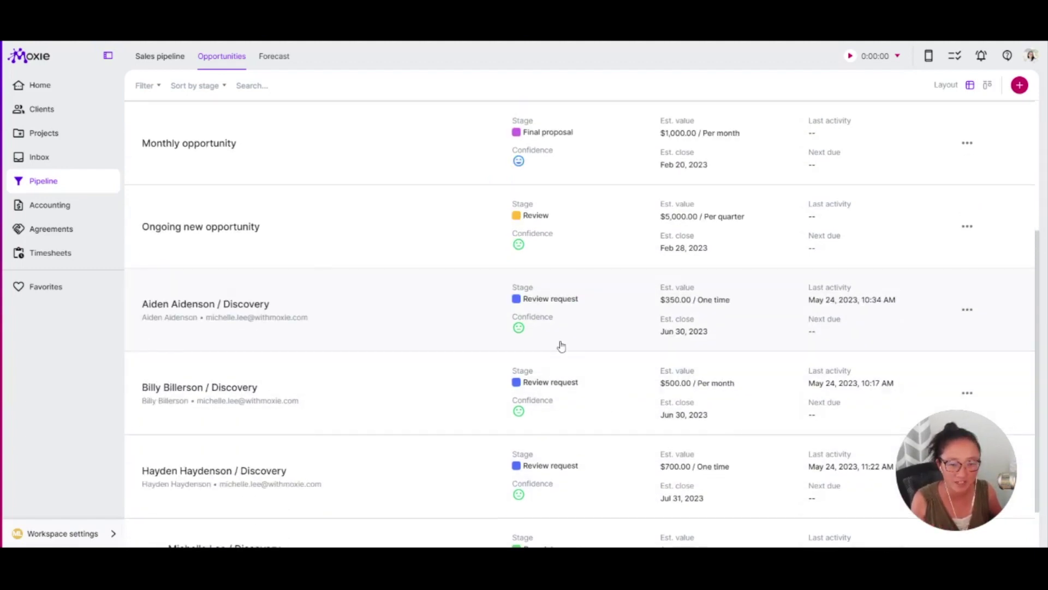
pyautogui.click(63, 533)
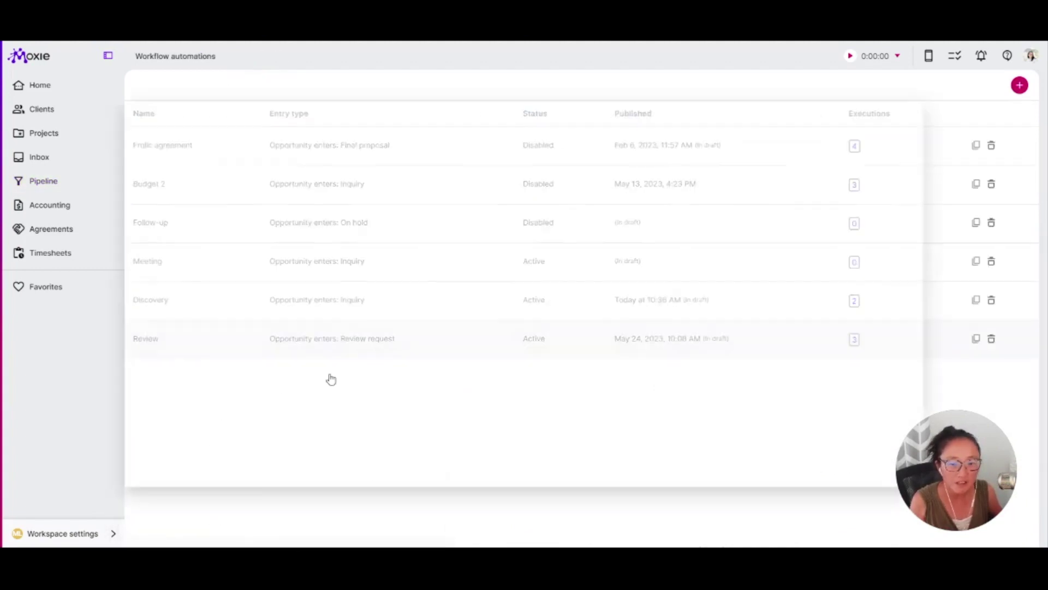
pyautogui.click(180, 164)
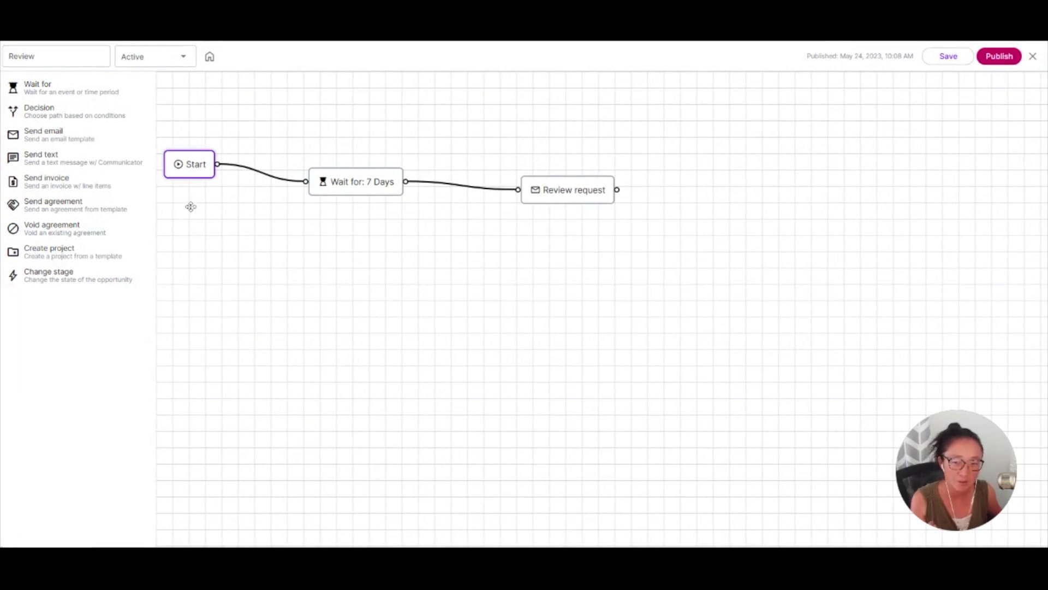
pyautogui.press('Tab')
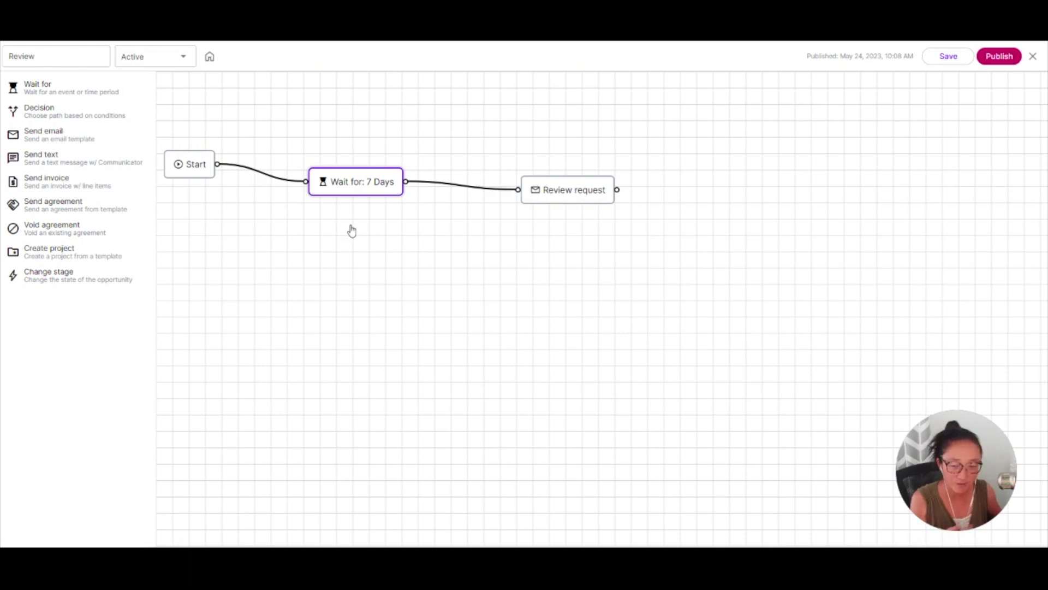
pyautogui.press('Return')
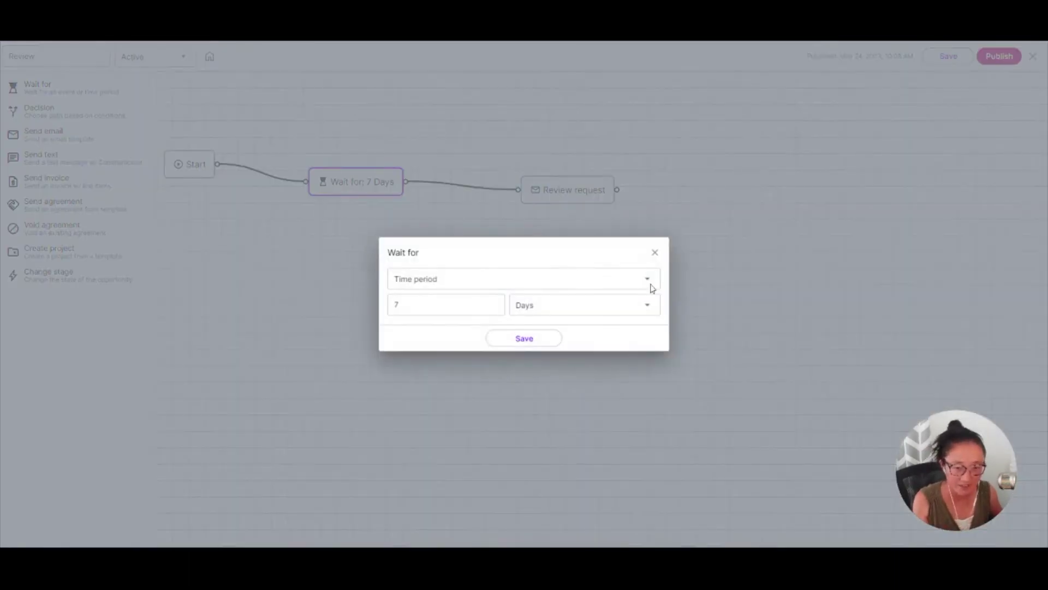
pyautogui.press('Escape')
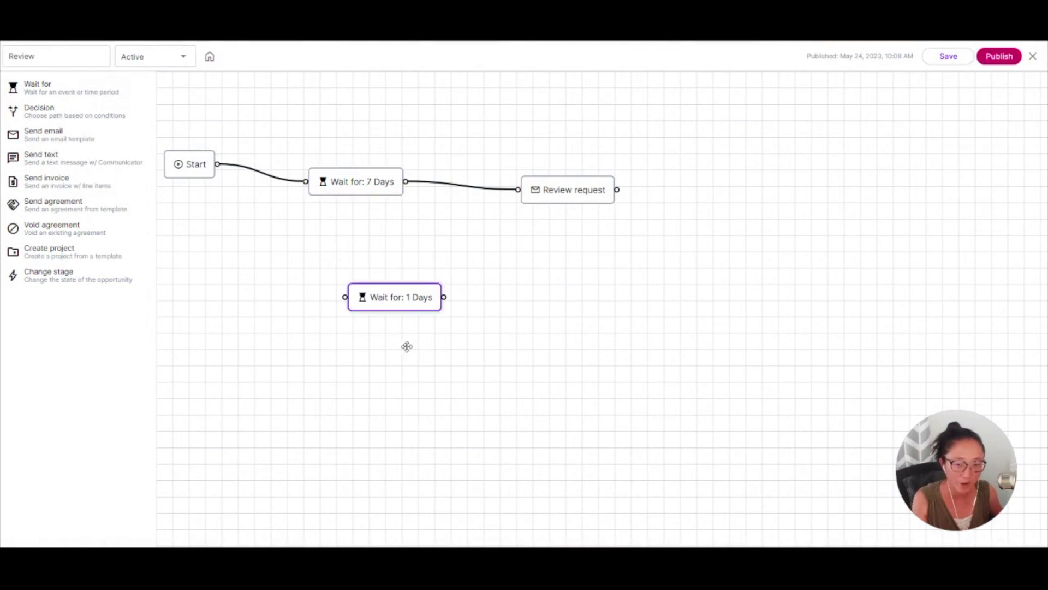
# Step: Add a separate 1-day Wait for action and an unconfigured Send email action to the Review workflow
pyautogui.press('Return')
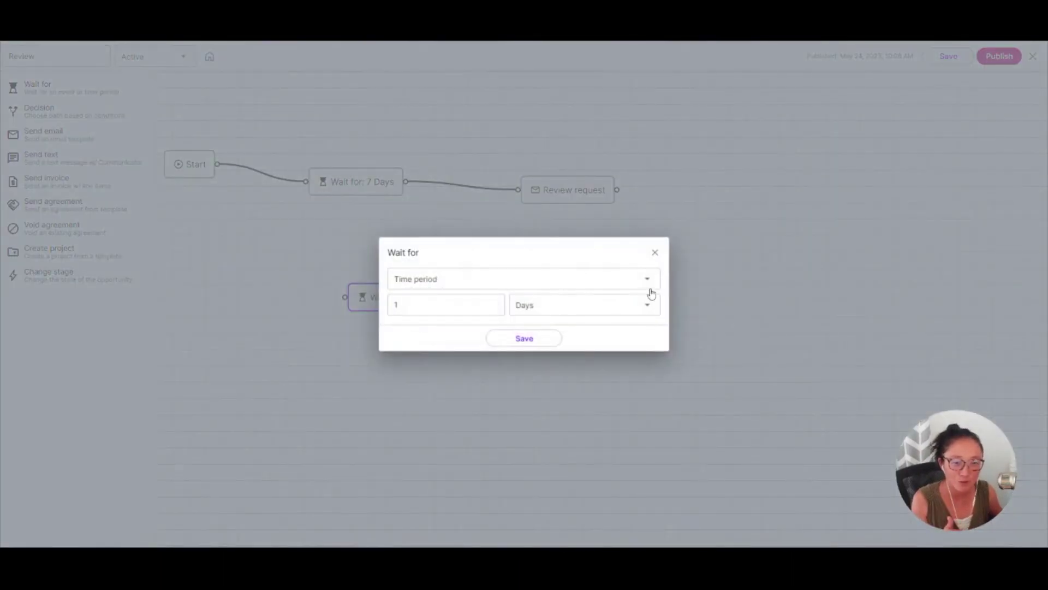
pyautogui.press('Escape')
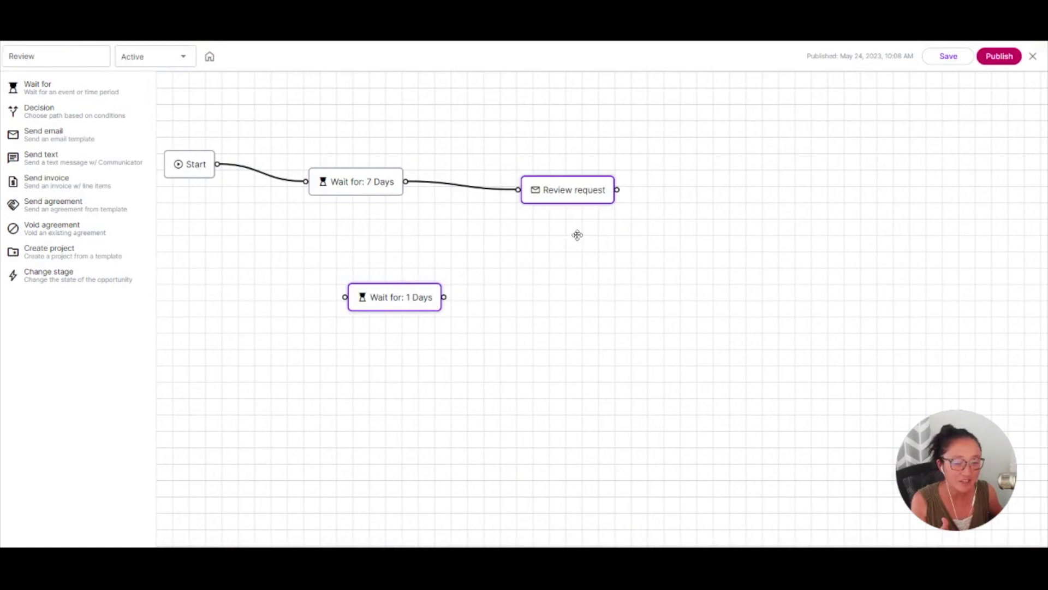
pyautogui.moveTo(43, 134); pyautogui.dragTo(672, 377)
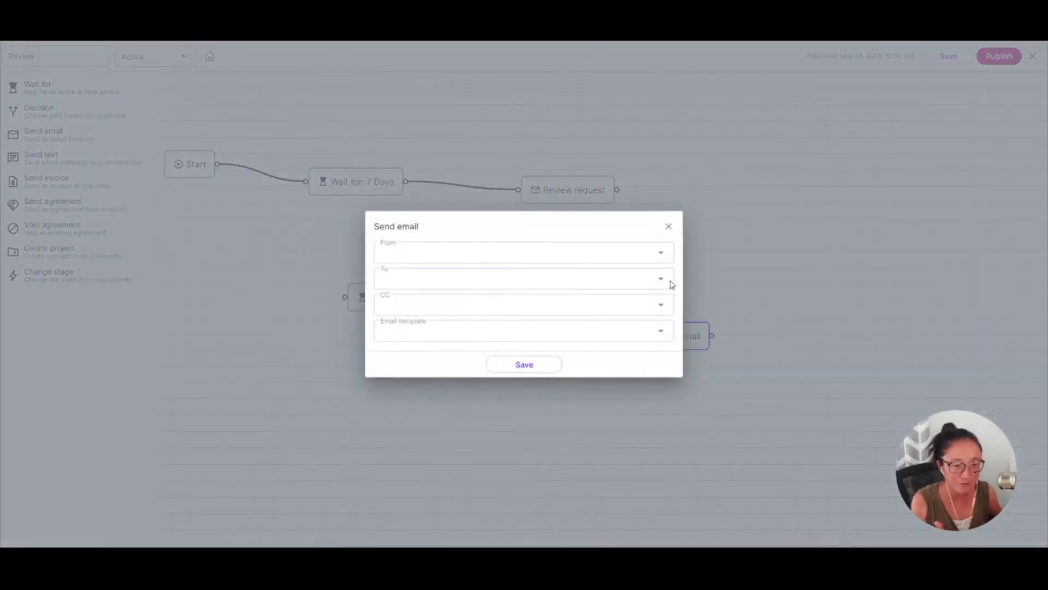
pyautogui.click(668, 226)
# Step: Switch the Review request email to the Thanks template, then close the workflow after checking the 1-day wait's settings
pyautogui.click(573, 197)
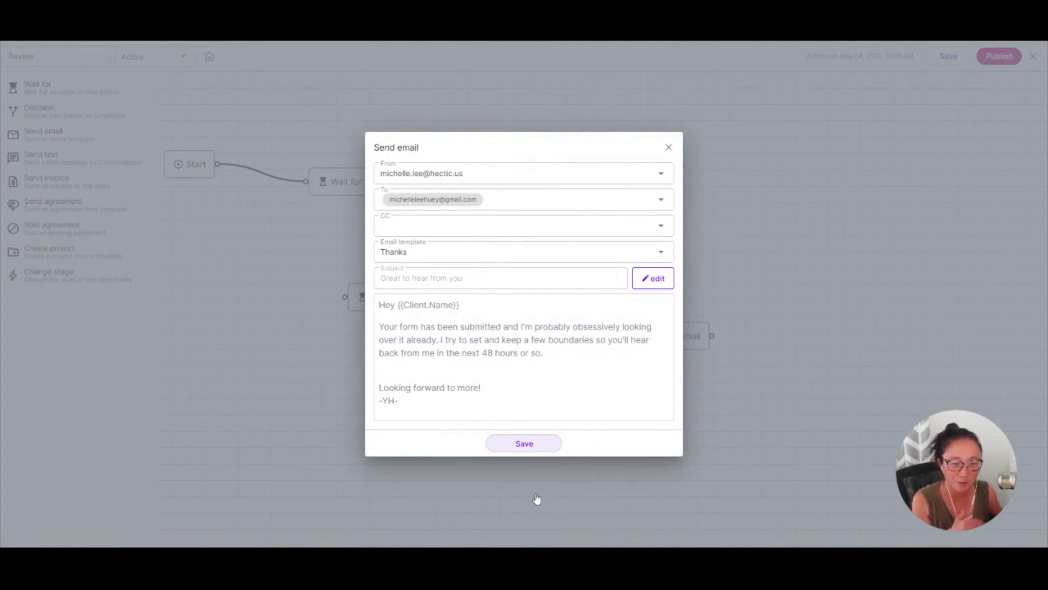
pyautogui.click(696, 197)
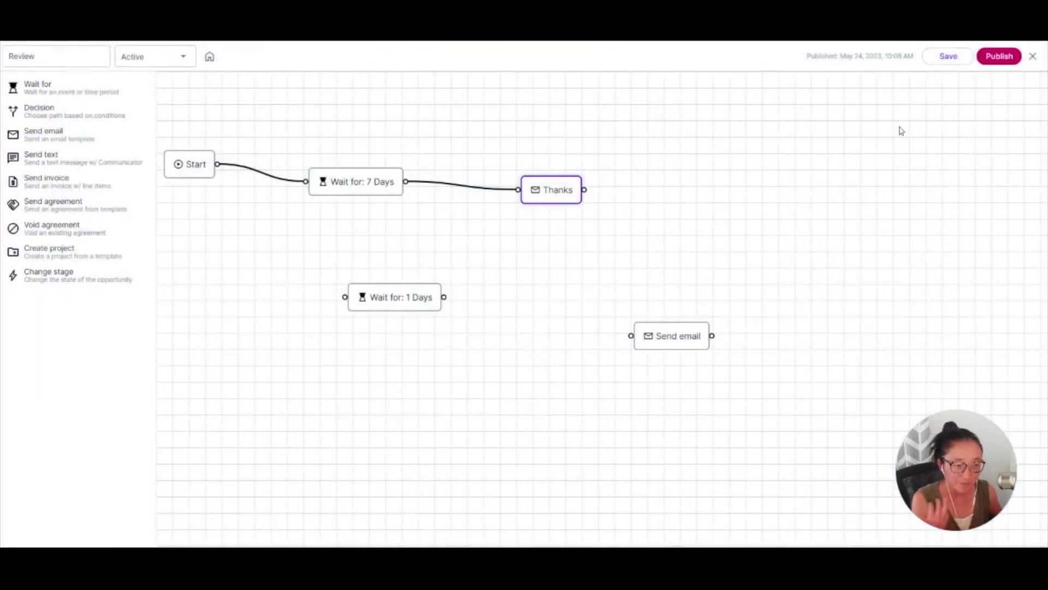
pyautogui.doubleClick(416, 301)
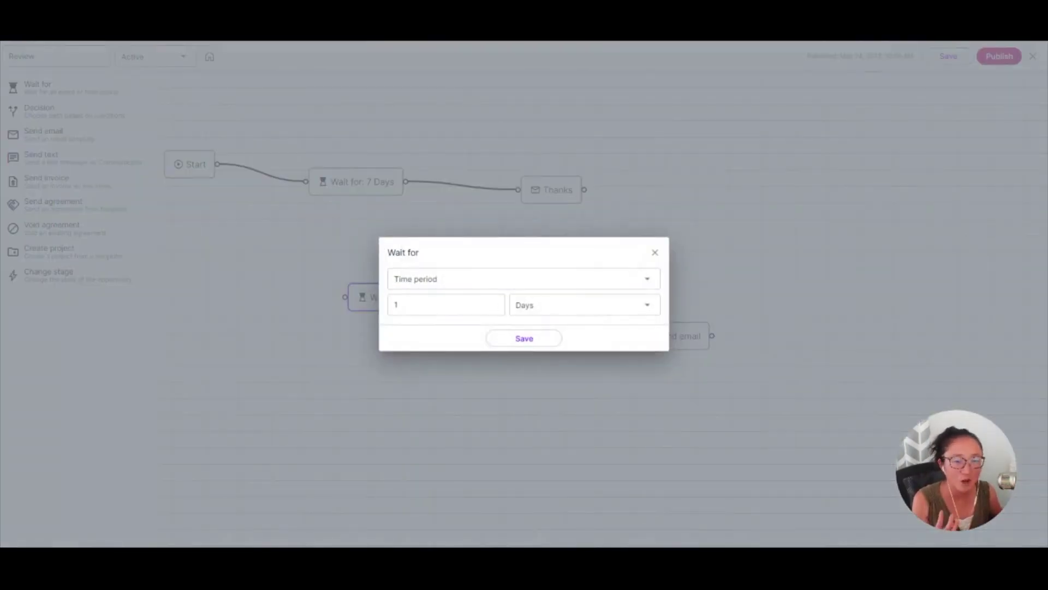
pyautogui.click(655, 252)
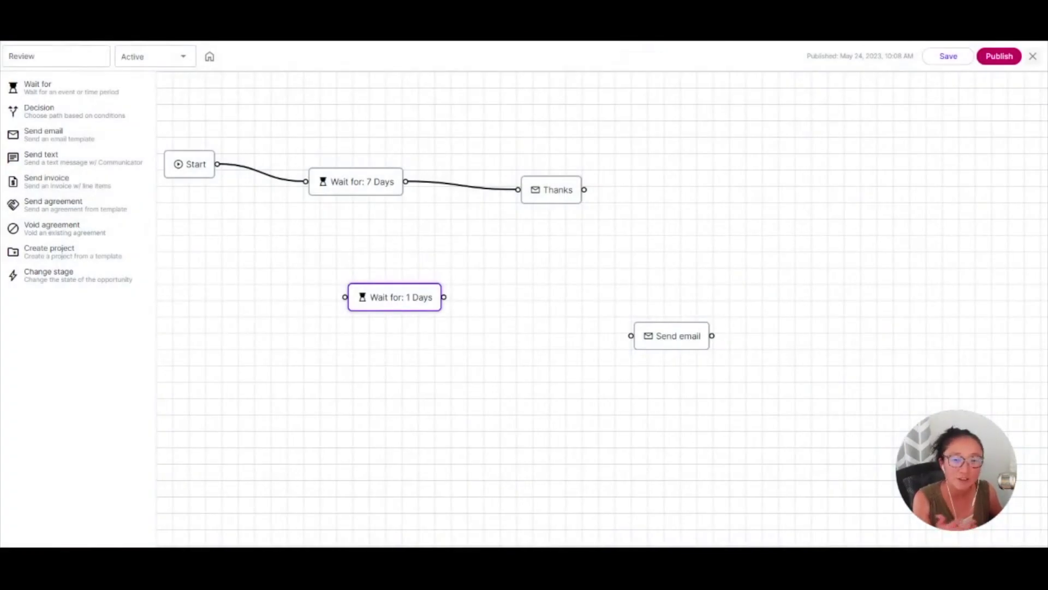
pyautogui.click(1033, 57)
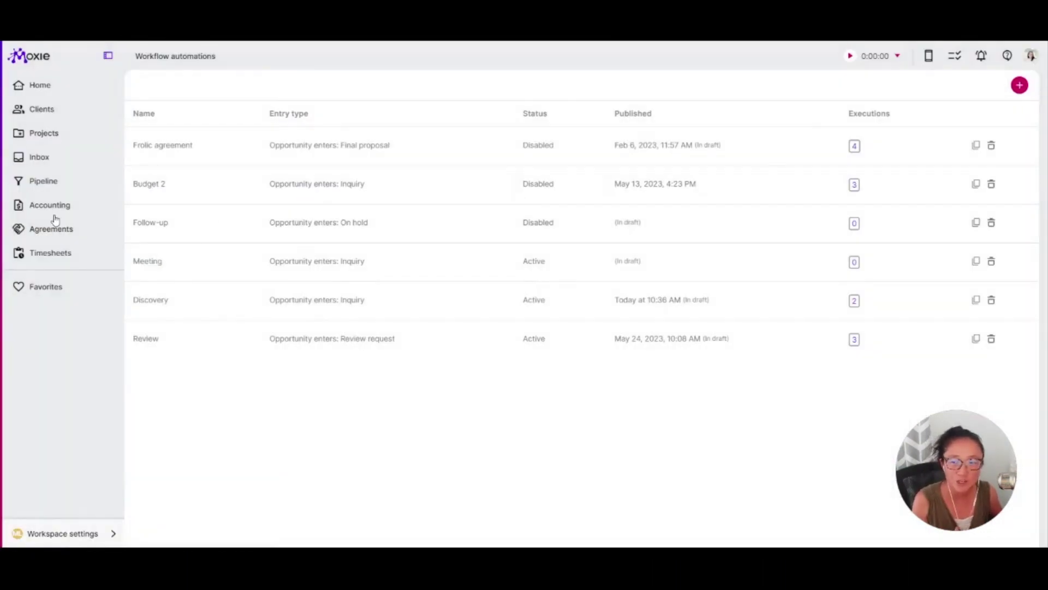
# Step: Return to the pipeline's opportunities and view the first Inquiry opportunity's overview, then close it
pyautogui.click(44, 181)
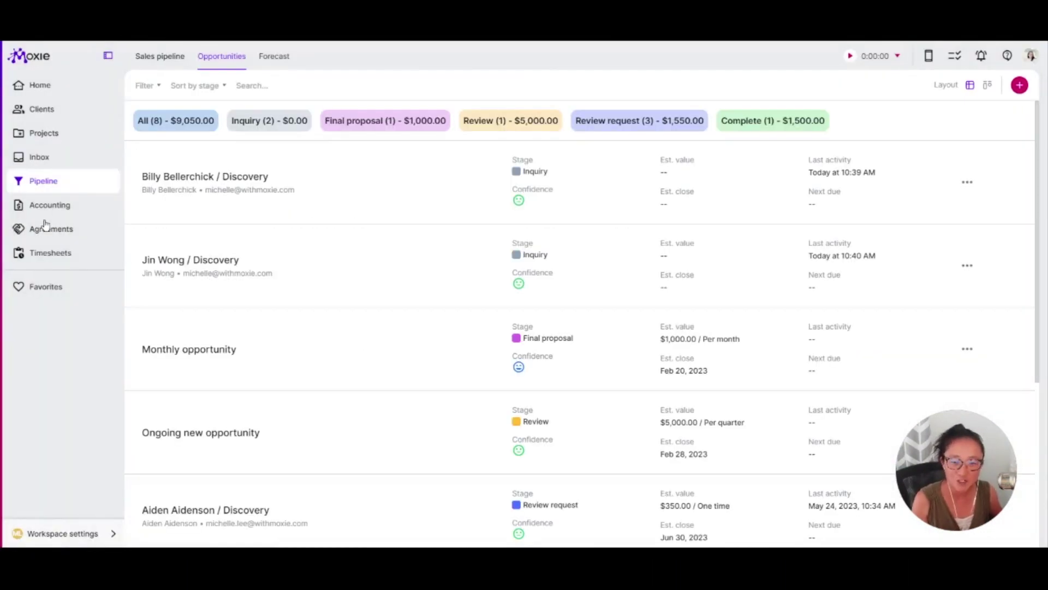
pyautogui.click(277, 220)
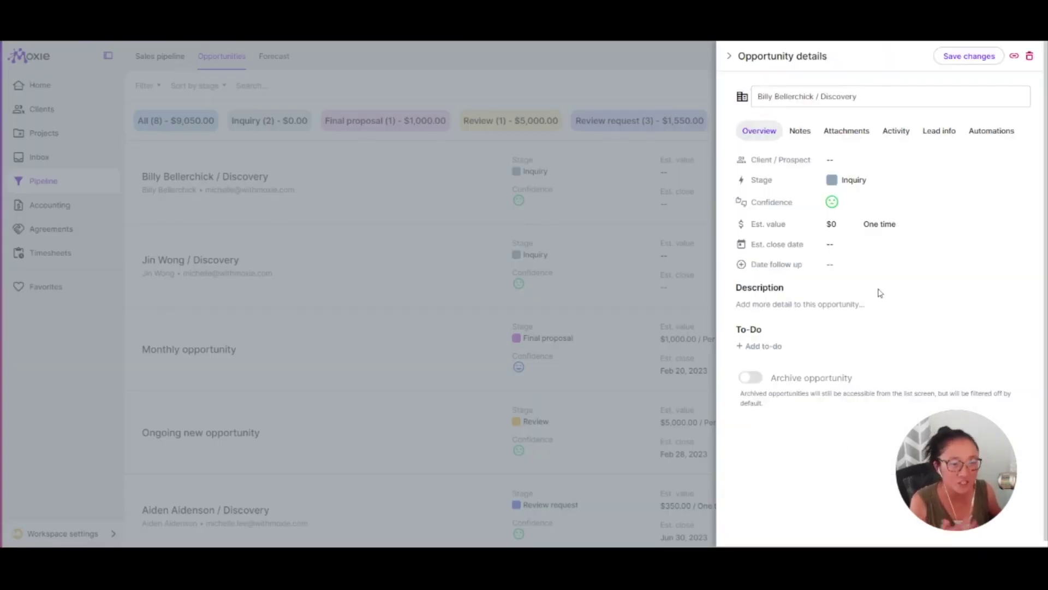
pyautogui.click(726, 101)
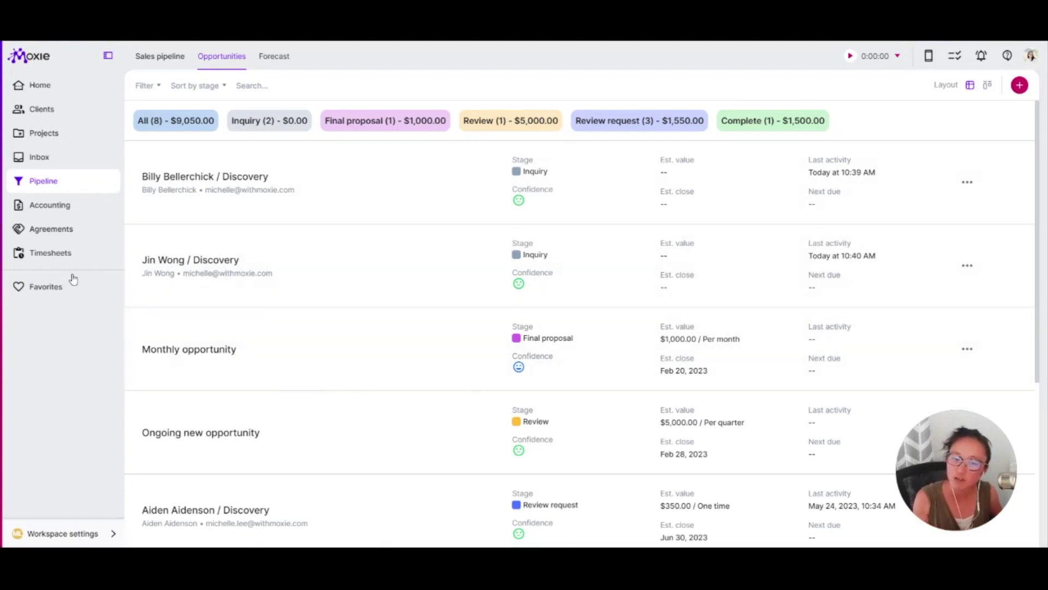
# Step: Open the second Inquiry opportunity in the pipeline and examine its attachments and the lead's submitted Discovery form answers
pyautogui.click(344, 302)
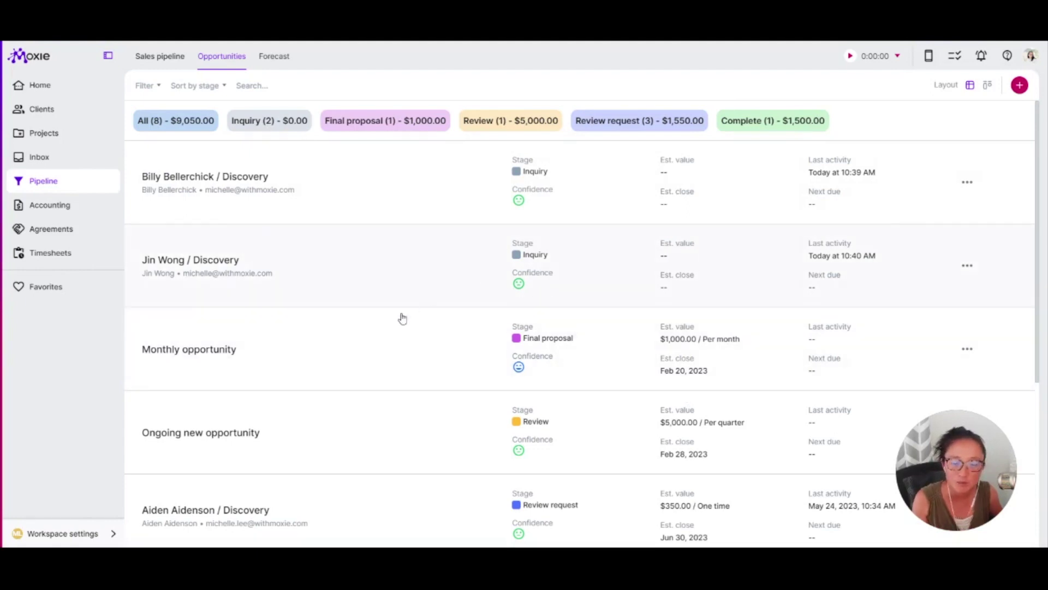
pyautogui.click(846, 130)
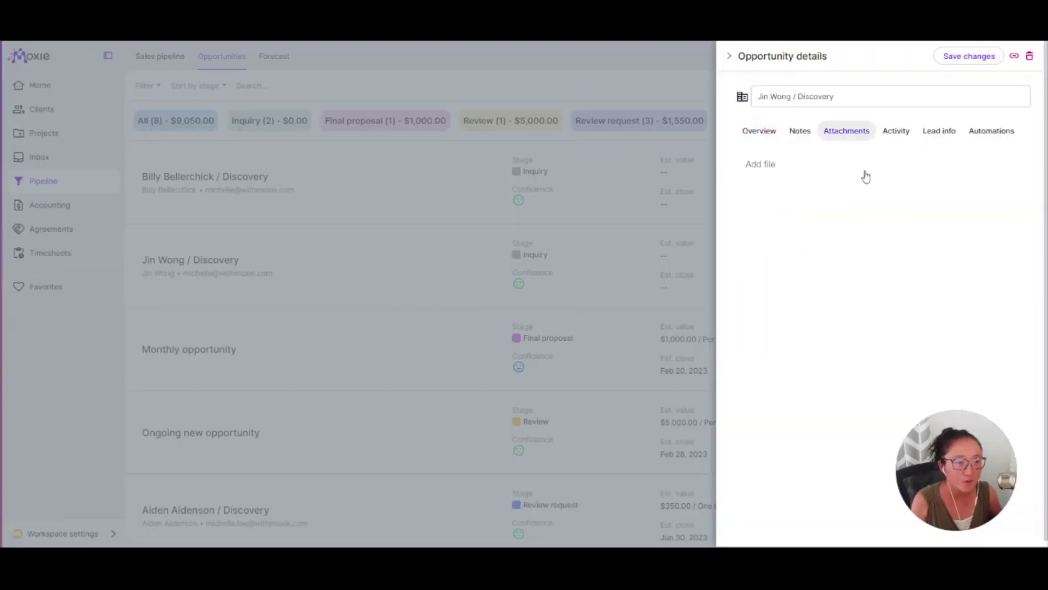
pyautogui.click(896, 130)
pyautogui.click(939, 131)
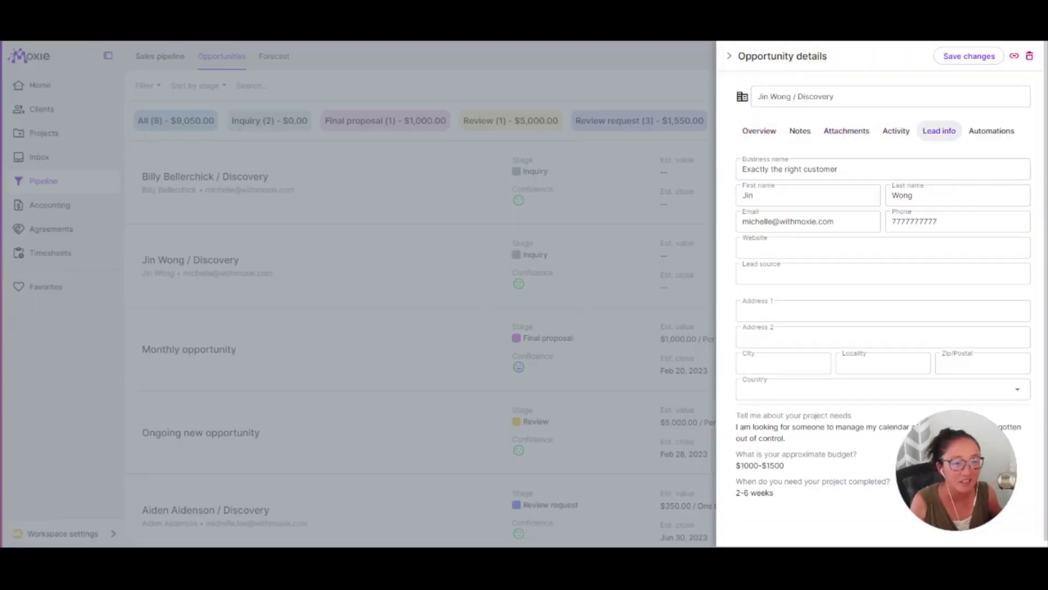
# Step: Review the second Inquiry opportunity's activity history and overview, then close its details
pyautogui.click(896, 131)
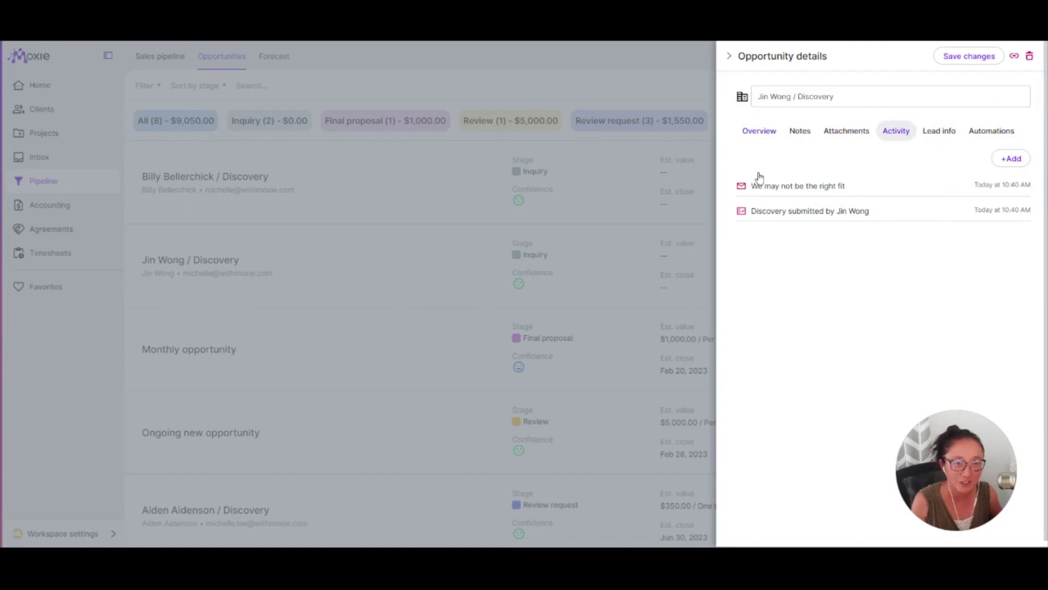
pyautogui.click(758, 134)
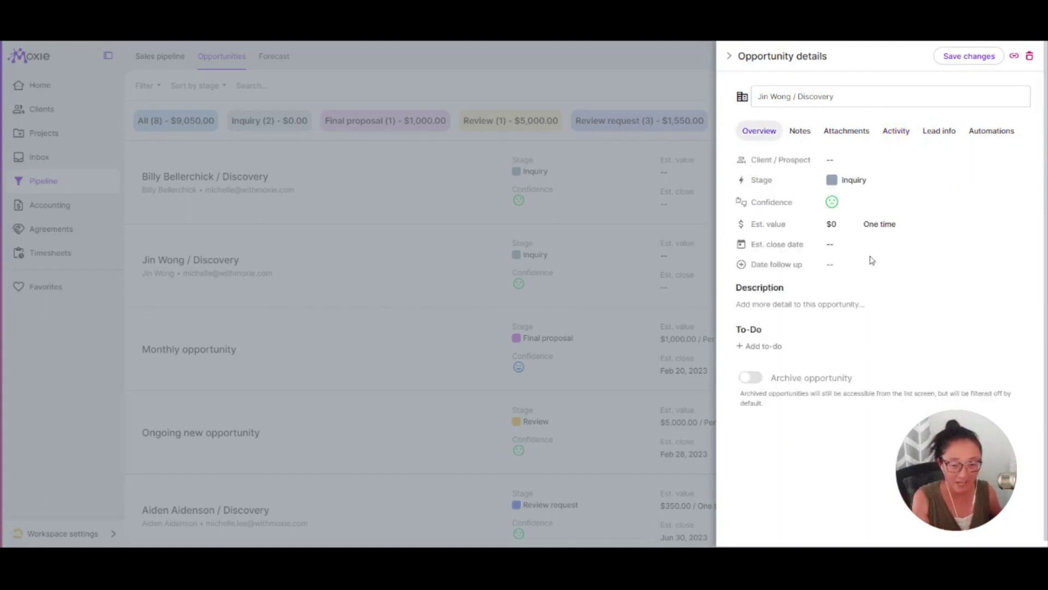
pyautogui.click(729, 56)
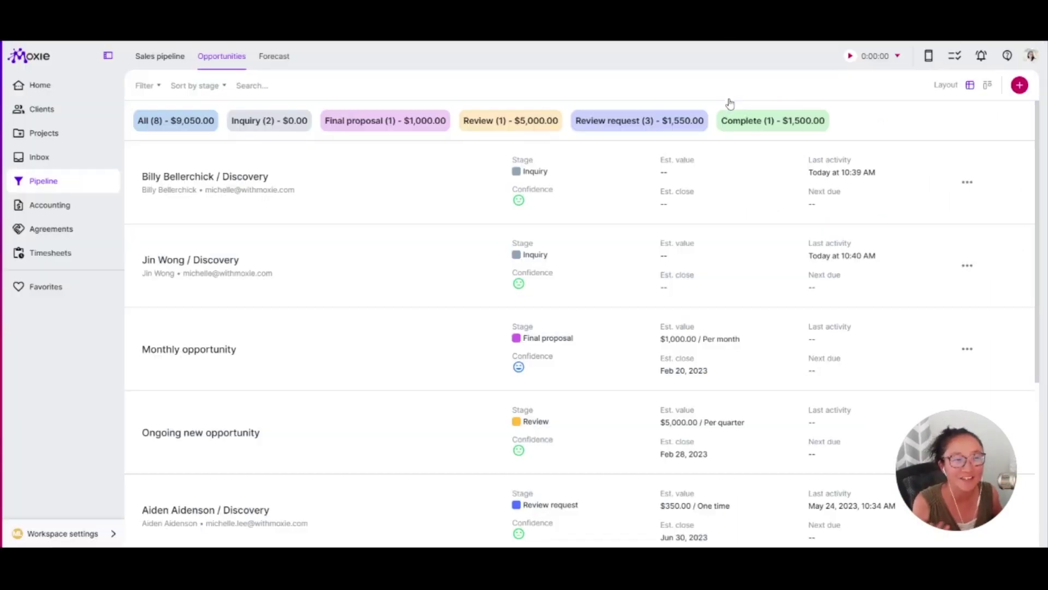